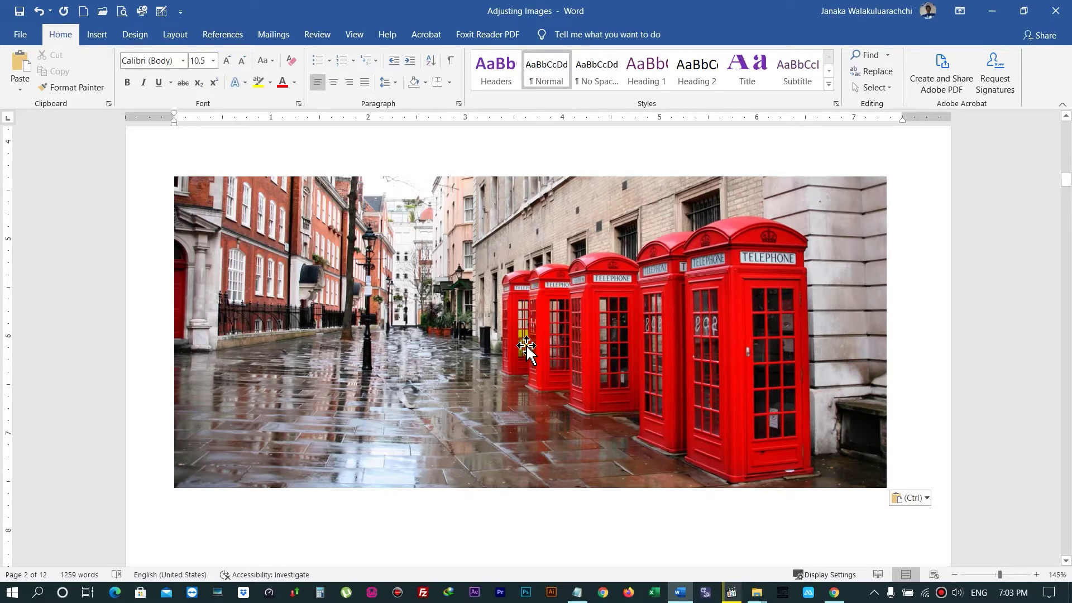
# Select the pasted photo of red telephone boxes on page 2.
pyautogui.click(553, 317)
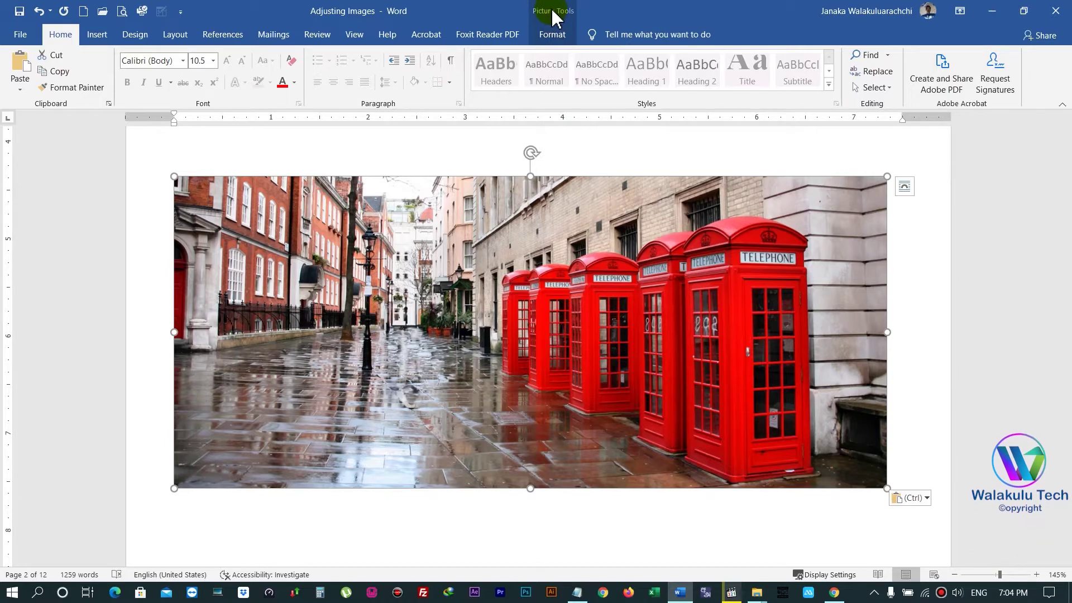
# Bring up the Picture Format tools for the photo and start Remove Background.
pyautogui.click(552, 35)
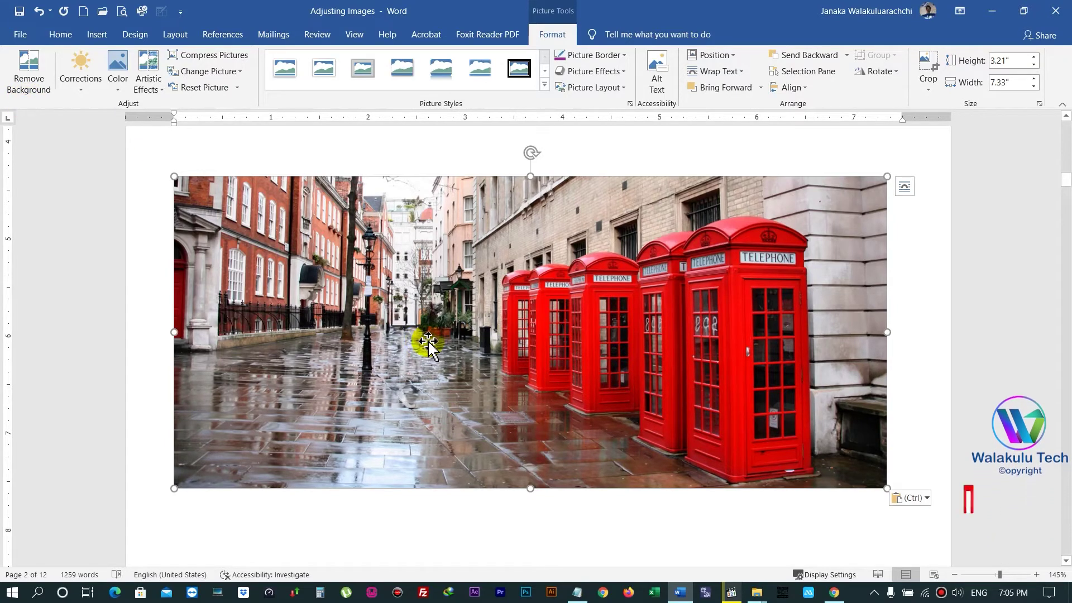
pyautogui.click(33, 67)
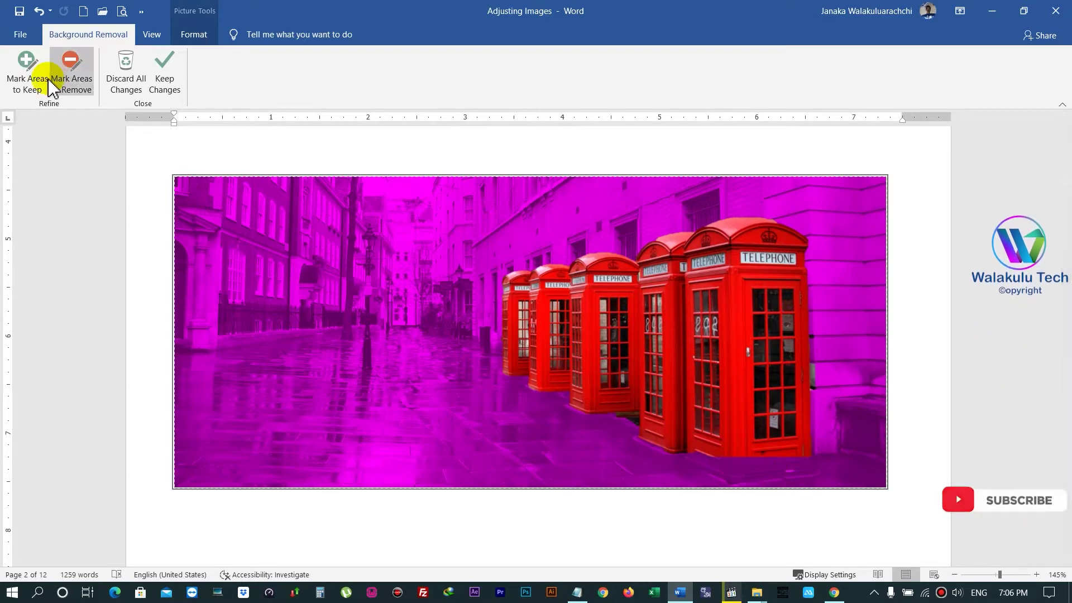
# Switch background removal to marking areas to keep.
pyautogui.click(26, 66)
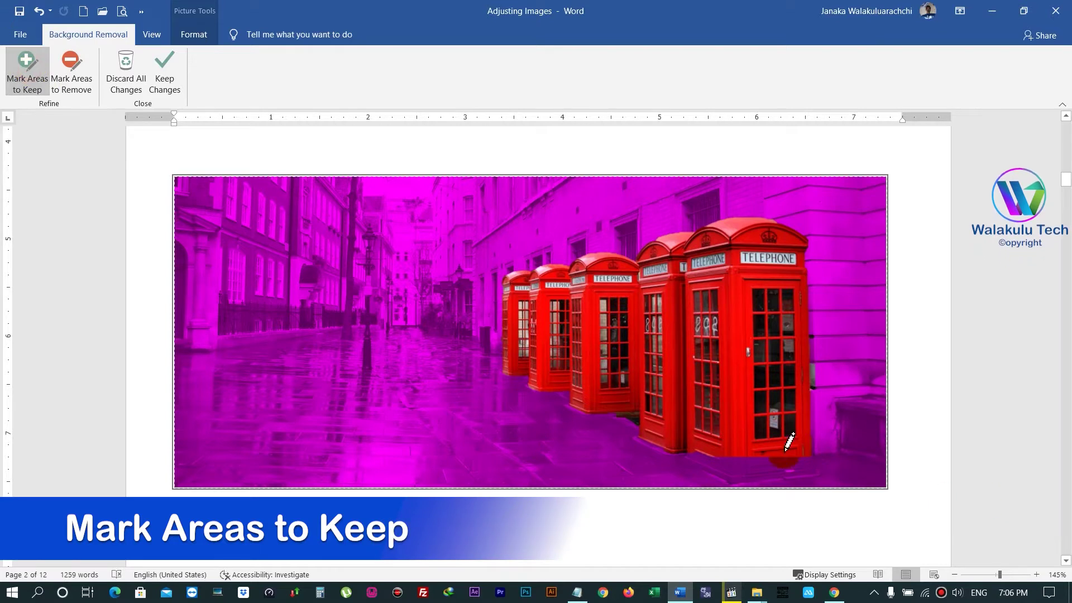
# Mark the bases of the front, middle and leftmost telephone boxes as areas to keep.
pyautogui.moveTo(801, 457); pyautogui.dragTo(700, 459)
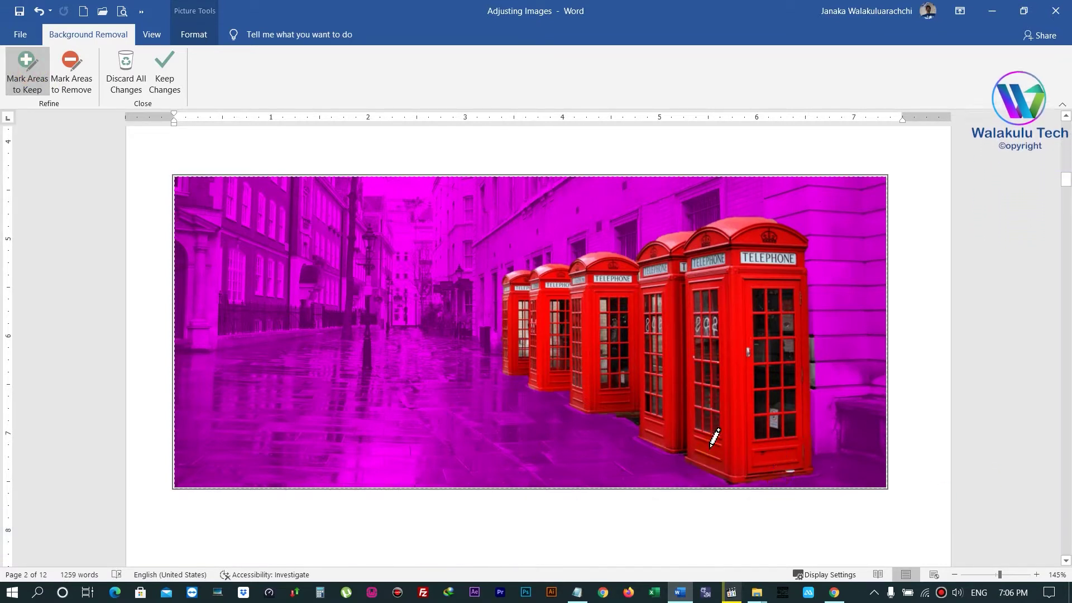
pyautogui.moveTo(635, 438); pyautogui.dragTo(643, 439)
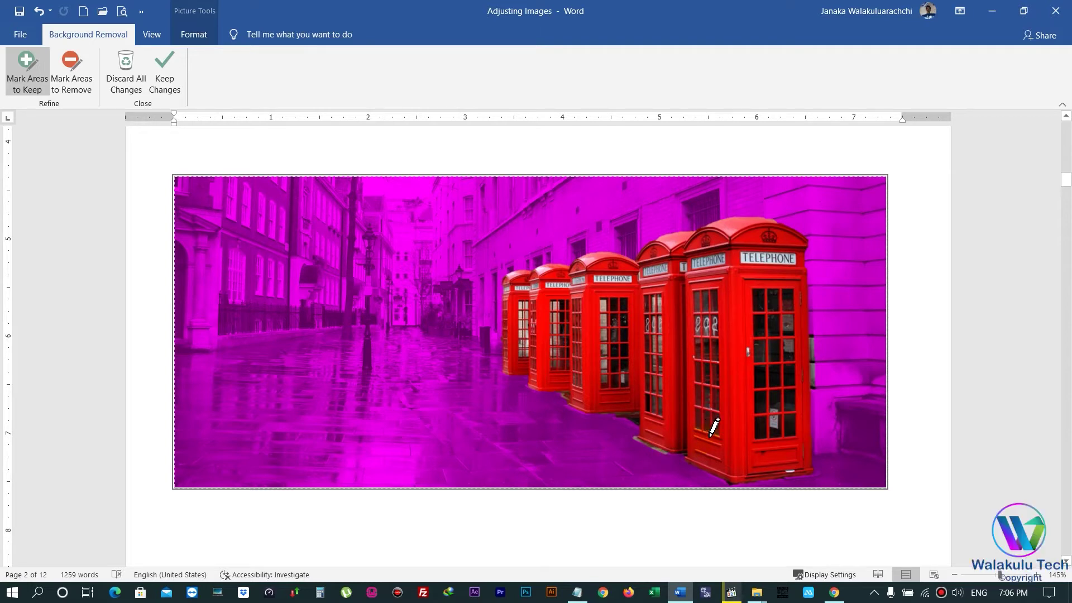
pyautogui.moveTo(814, 471); pyautogui.dragTo(747, 473)
pyautogui.moveTo(524, 303); pyautogui.dragTo(527, 339)
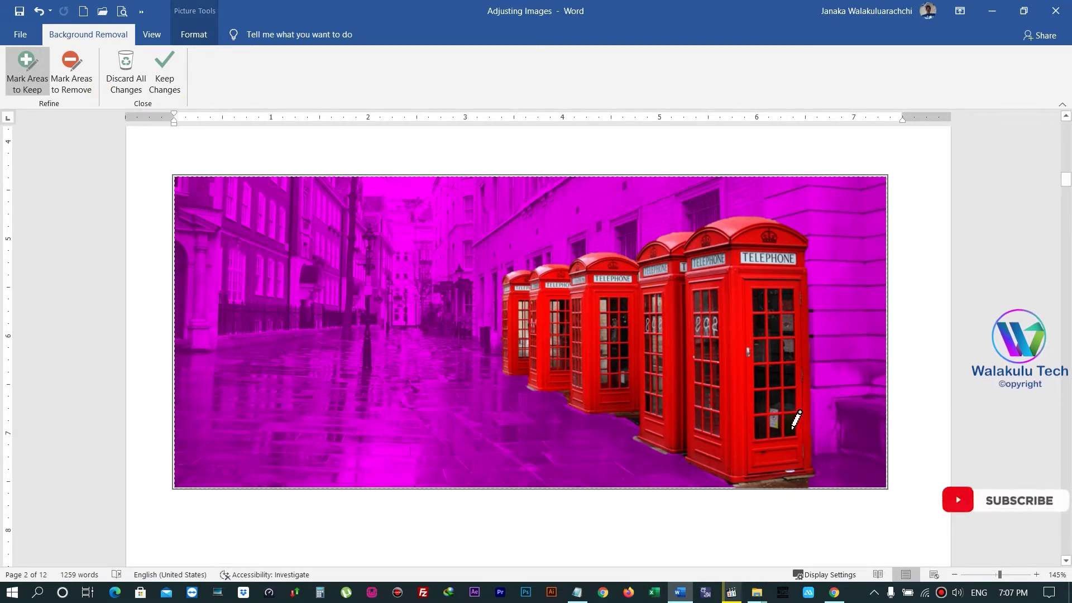
pyautogui.click(64, 89)
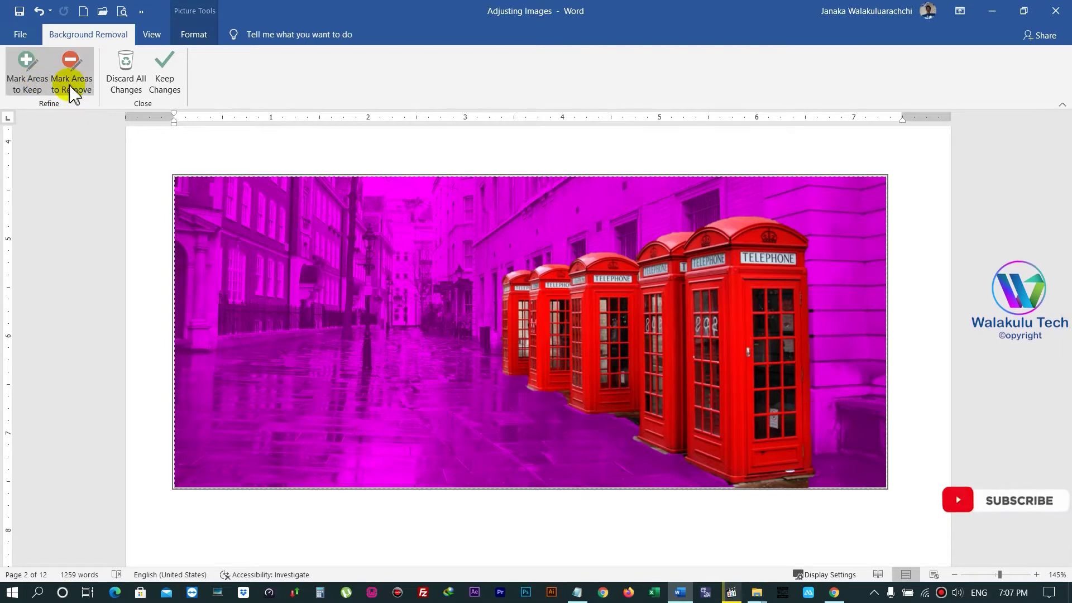
# Mark the stray patch near the middle booth for removal and keep the background-removal changes.
pyautogui.click(64, 89)
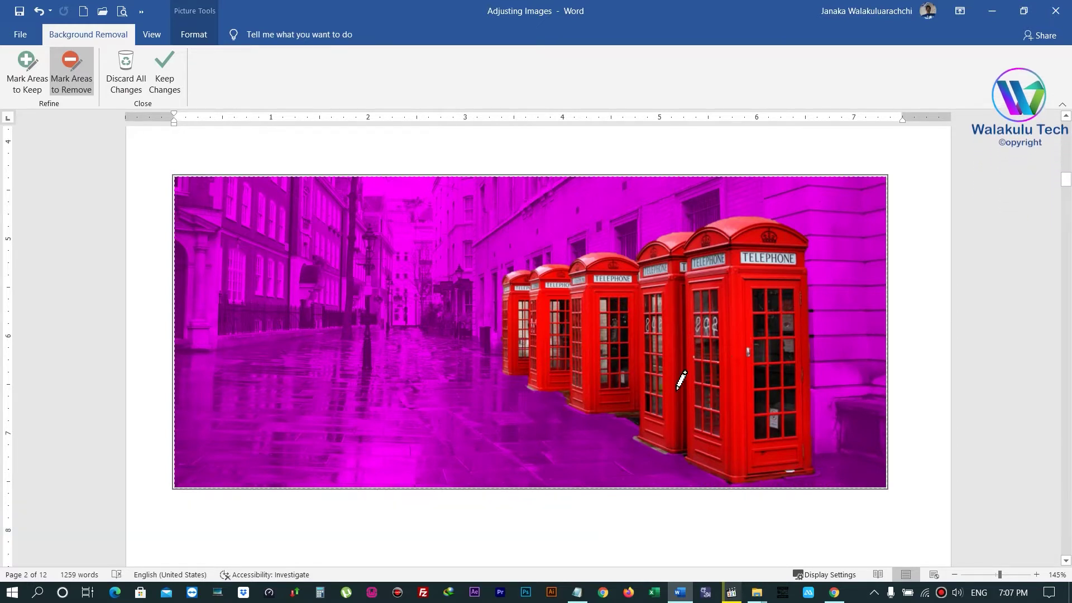
pyautogui.moveTo(667, 449)
pyautogui.mouseDown()
pyautogui.moveTo(638, 428)
pyautogui.moveTo(656, 447)
pyautogui.mouseUp()
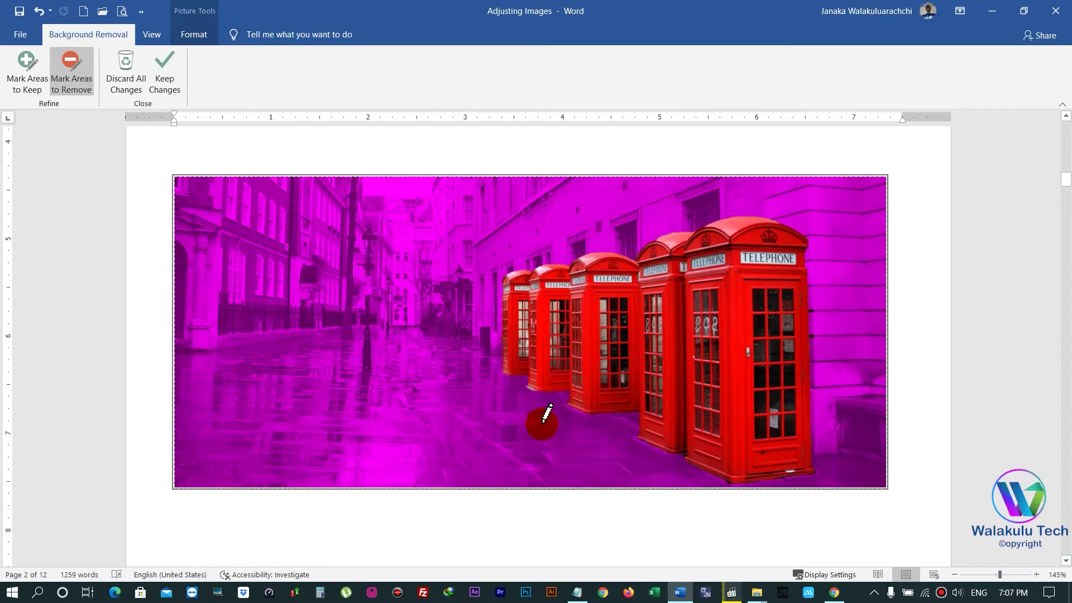
pyautogui.click(165, 84)
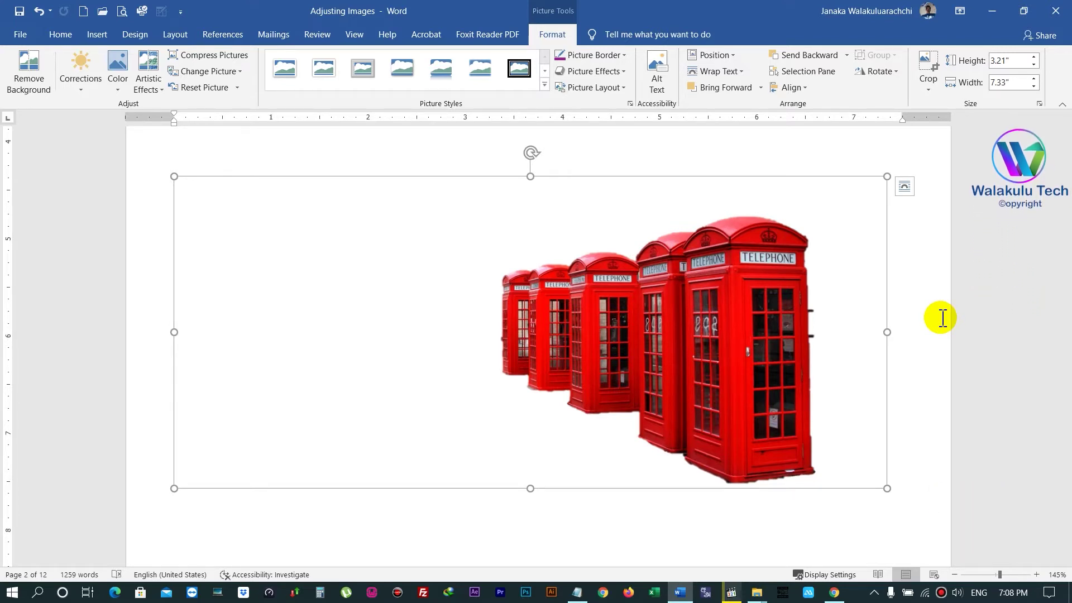
# Select the street photo below the West End heading and apply Sharpen 25%.
pyautogui.scroll(-1, 847, 337)
pyautogui.scroll(-4, 843, 342)
pyautogui.scroll(-1, 828, 340)
pyautogui.scroll(-3, 827, 334)
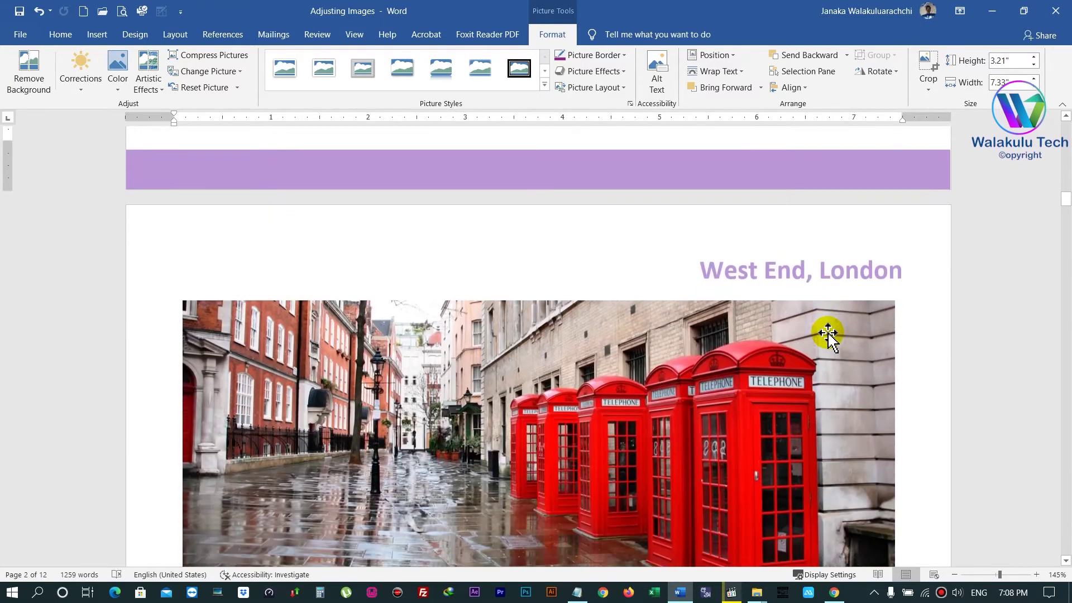
pyautogui.scroll(-3, 828, 334)
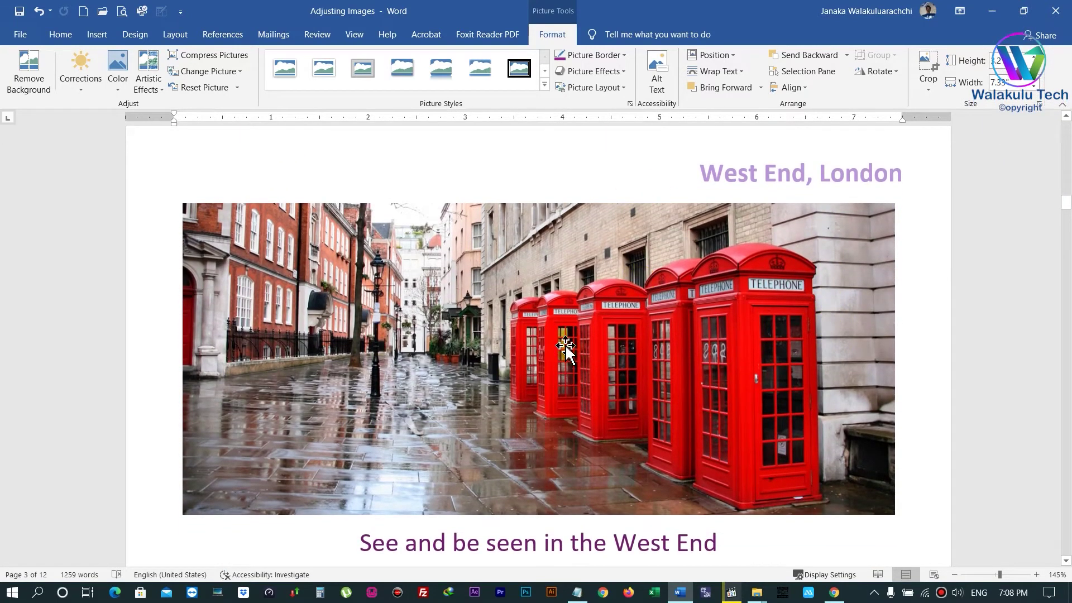
pyautogui.click(559, 339)
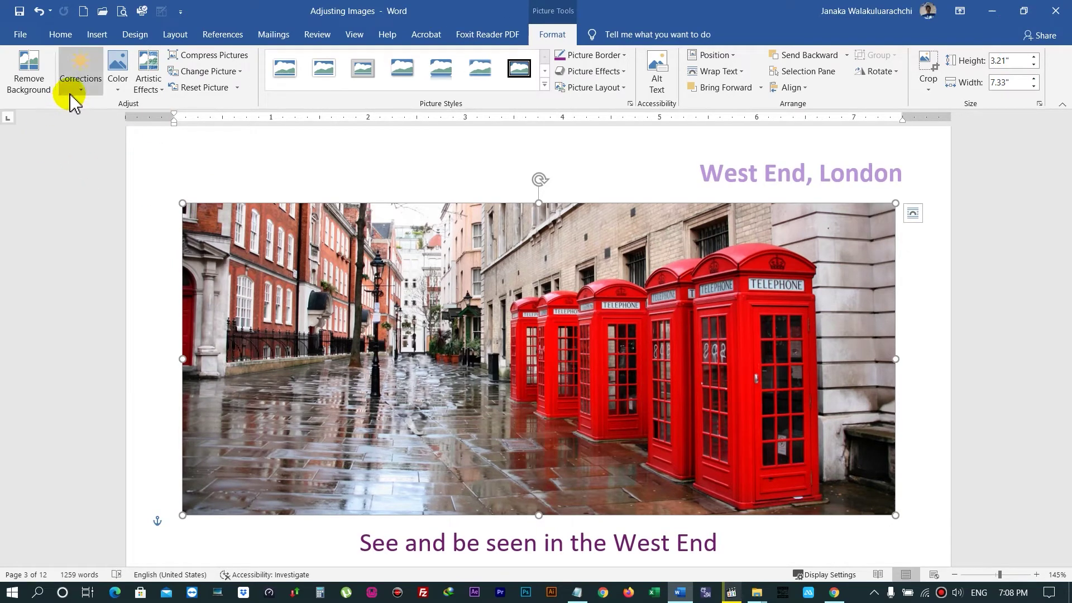
pyautogui.click(82, 65)
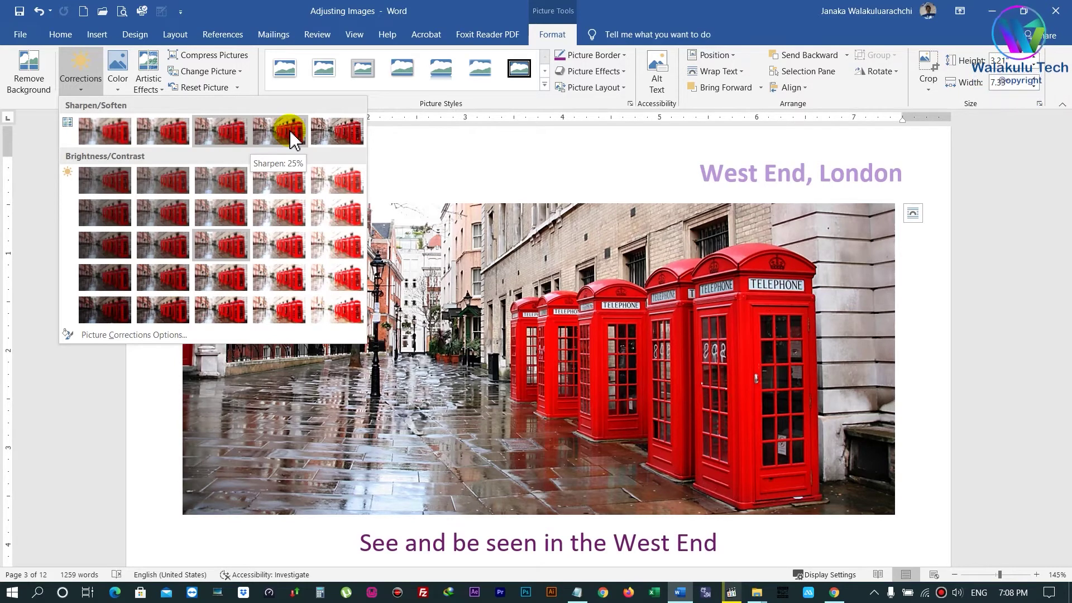
pyautogui.click(294, 141)
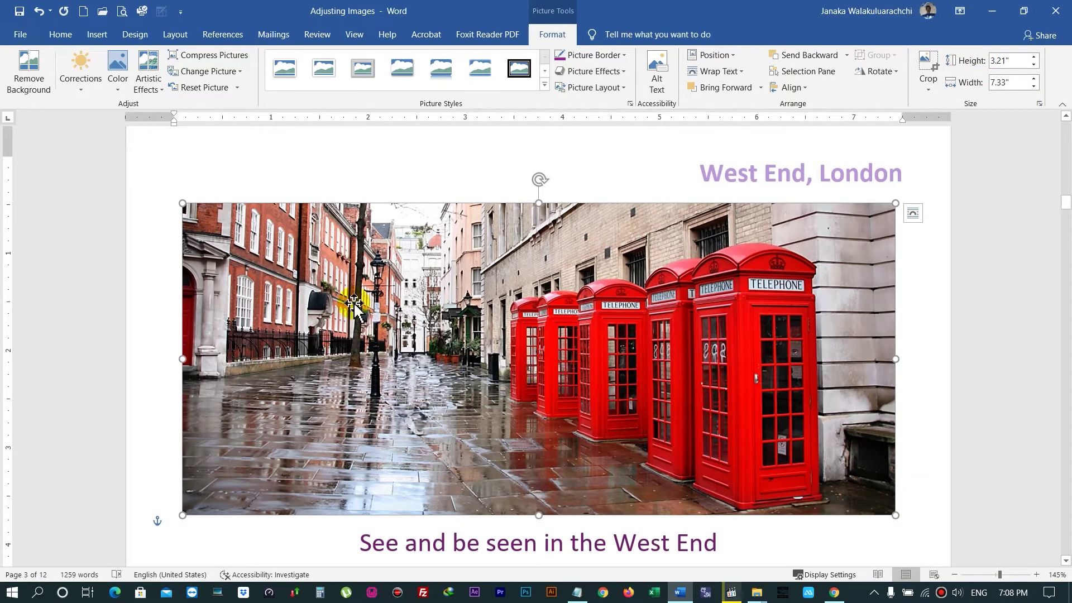
# Apply the Brightness 0% Contrast +20% correction to the photo.
pyautogui.click(83, 72)
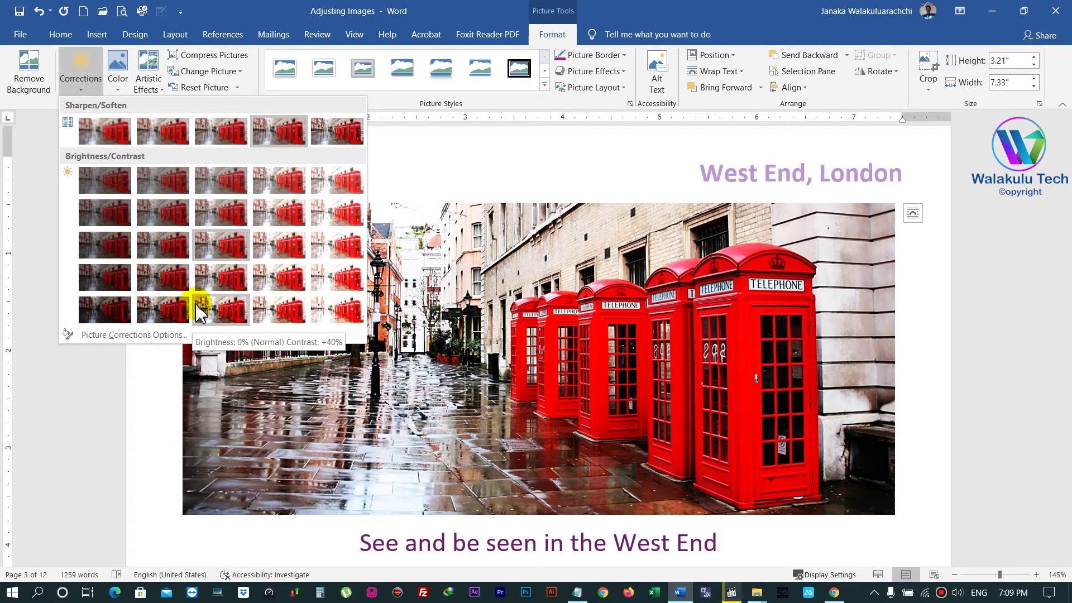
pyautogui.click(225, 277)
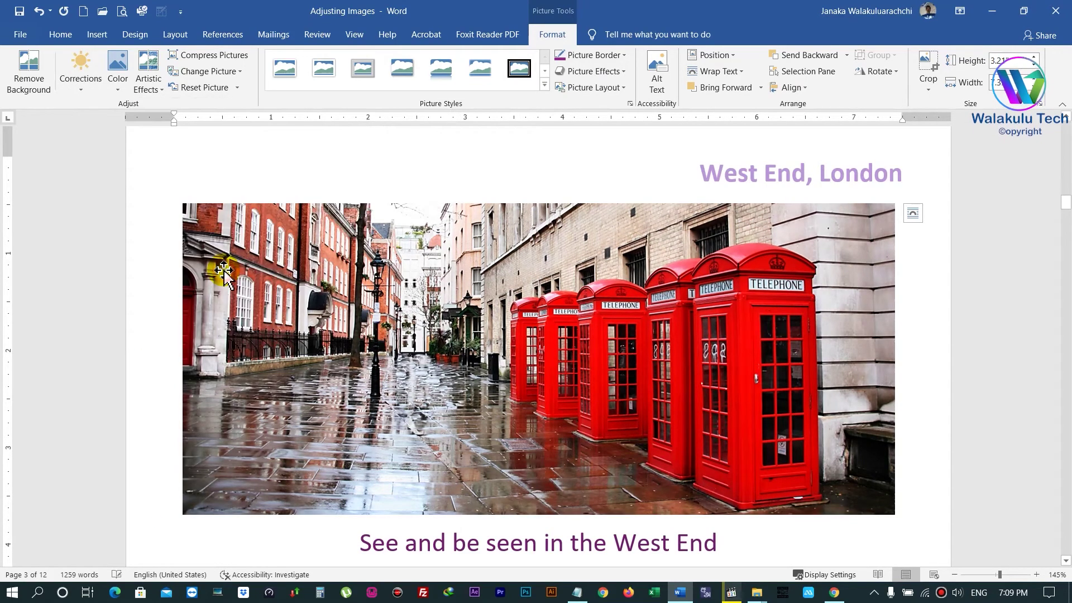
pyautogui.click(84, 71)
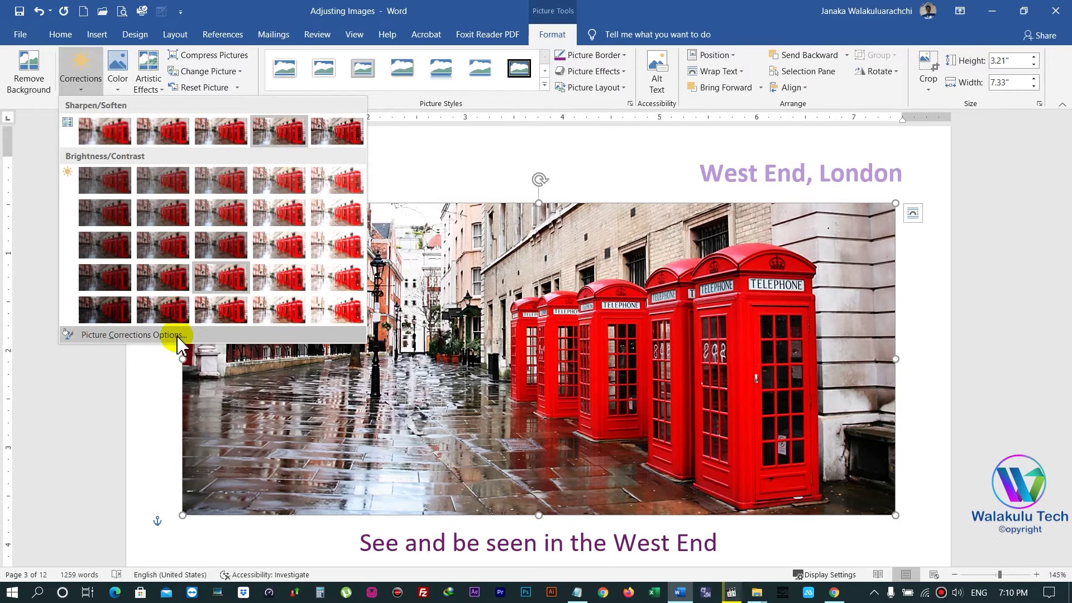
pyautogui.click(98, 338)
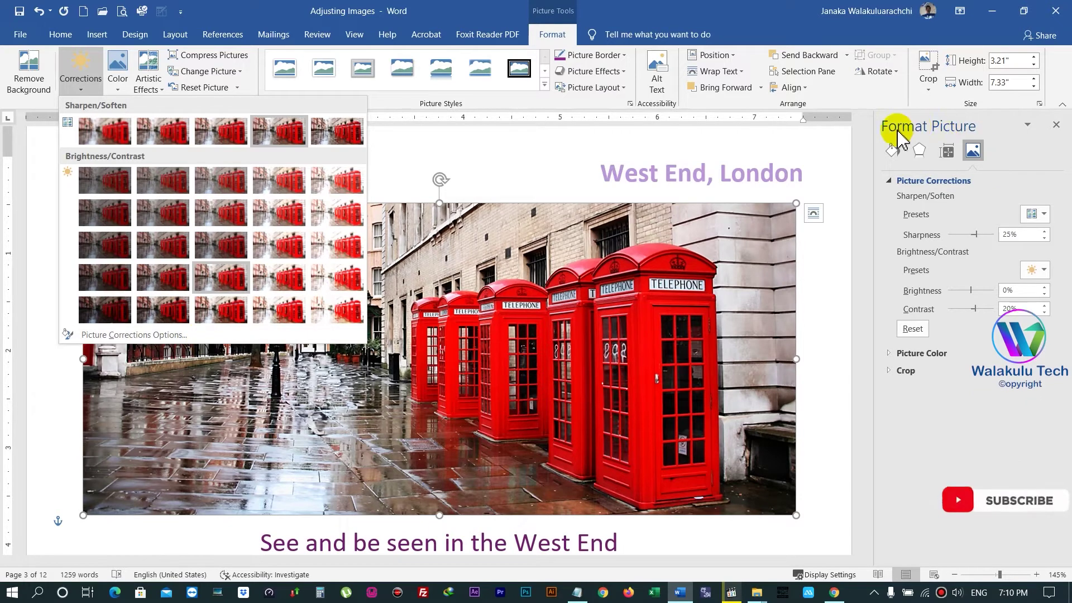
# Try sharpness at 17% and a slight brightness increase, then reset all picture corrections to 0%.
pyautogui.click(1026, 153)
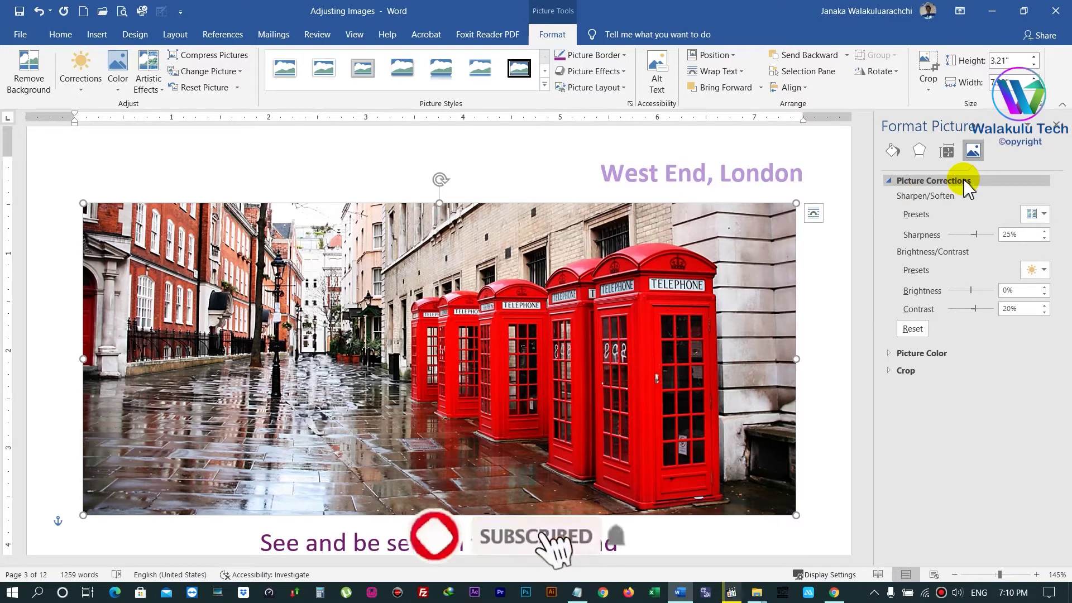
pyautogui.click(1037, 217)
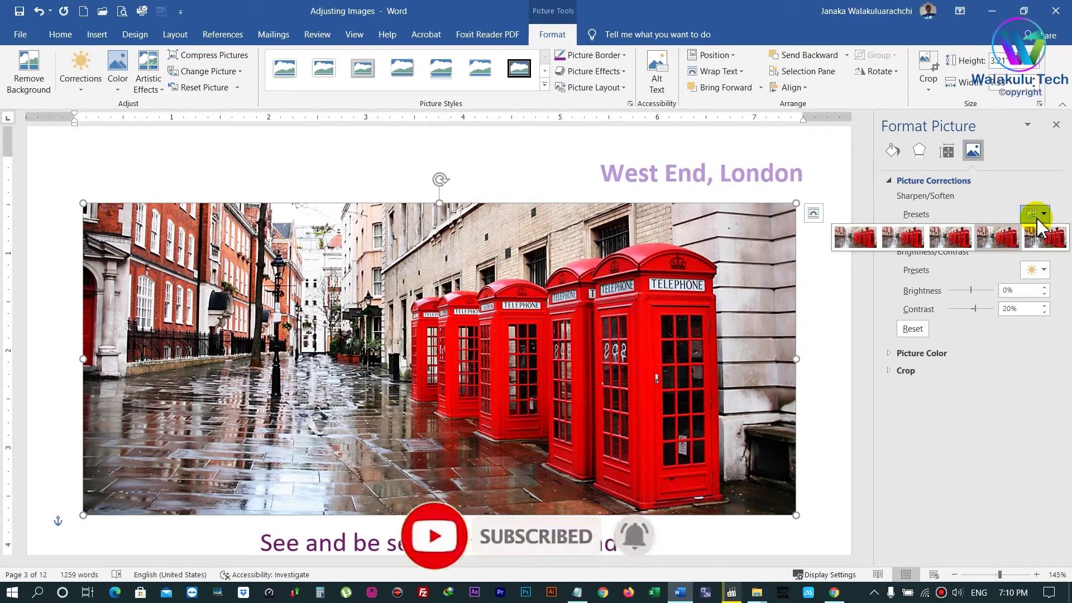
pyautogui.click(1036, 221)
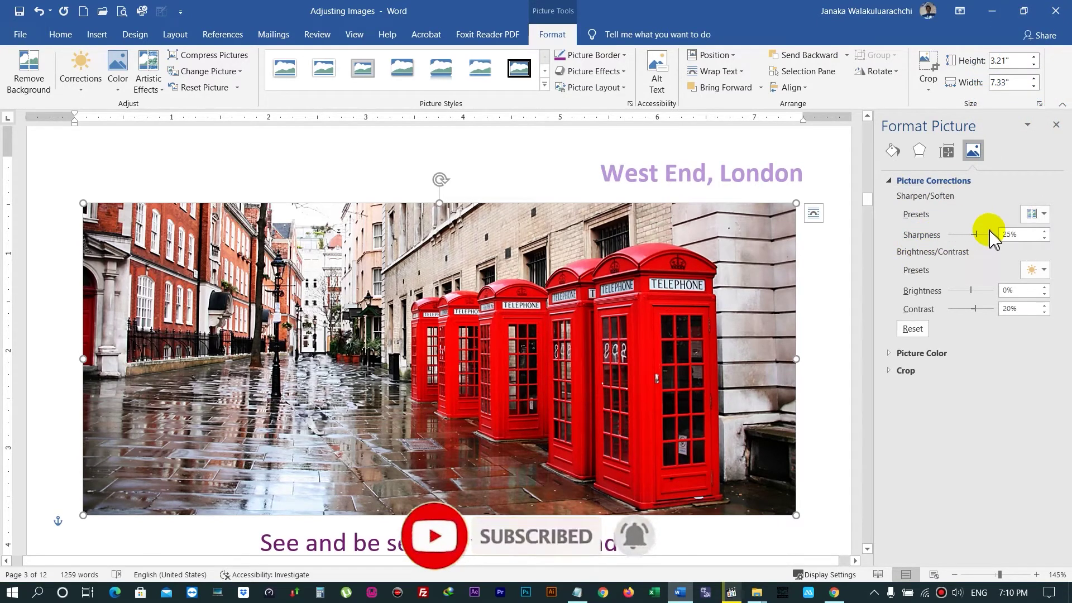
pyautogui.moveTo(975, 234); pyautogui.dragTo(968, 233)
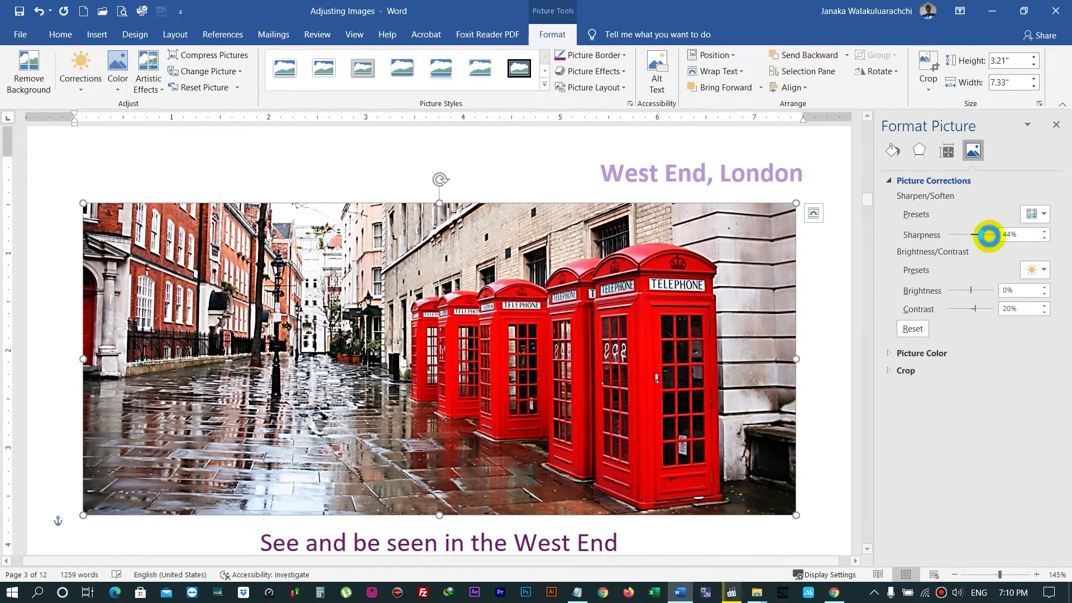
pyautogui.moveTo(976, 234); pyautogui.dragTo(974, 234)
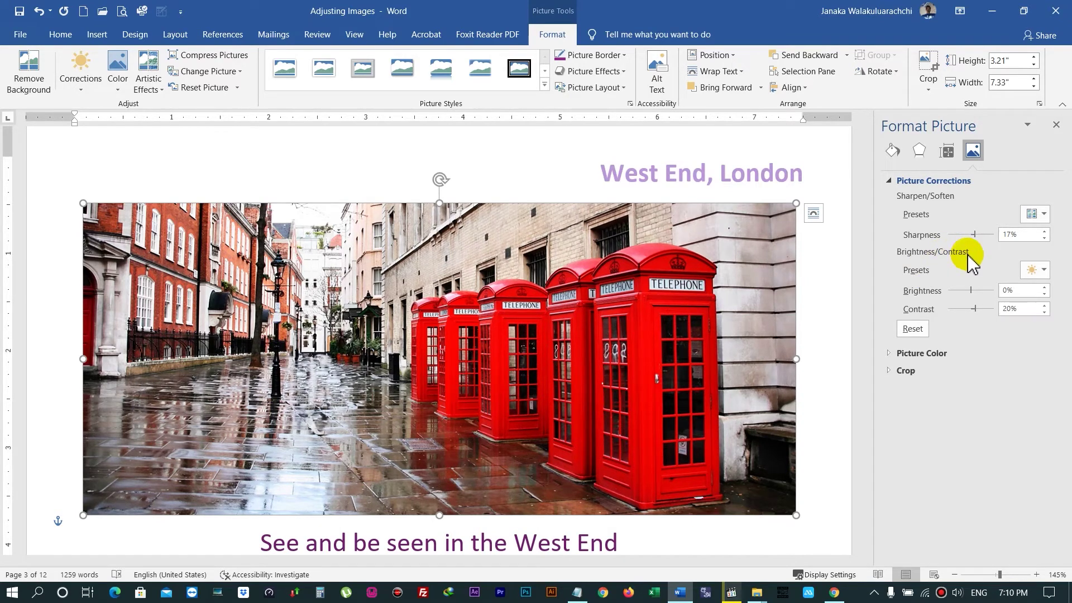
pyautogui.click(1043, 270)
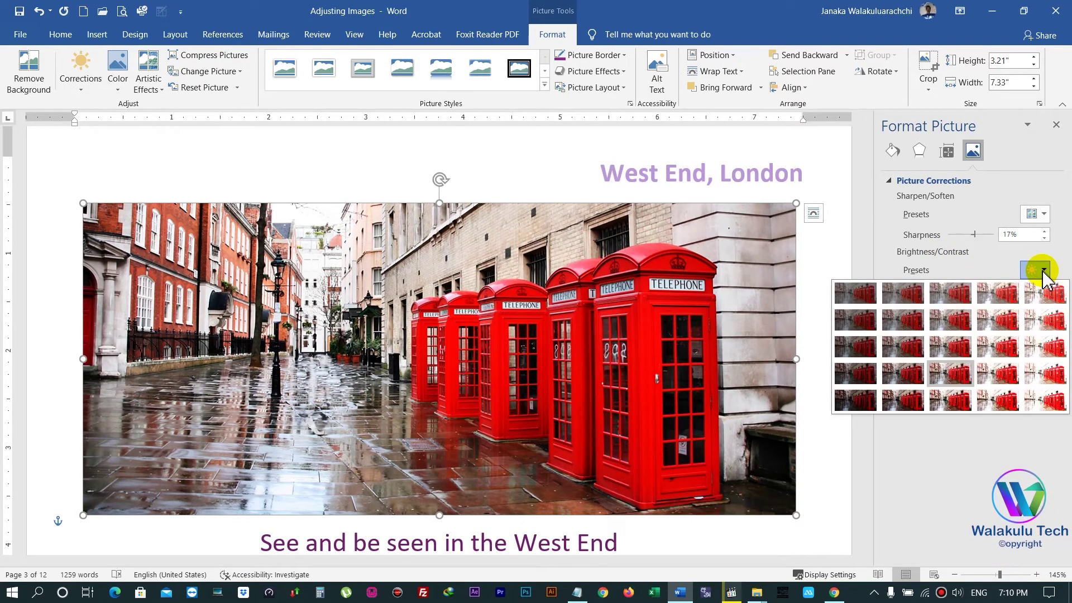
pyautogui.click(1043, 271)
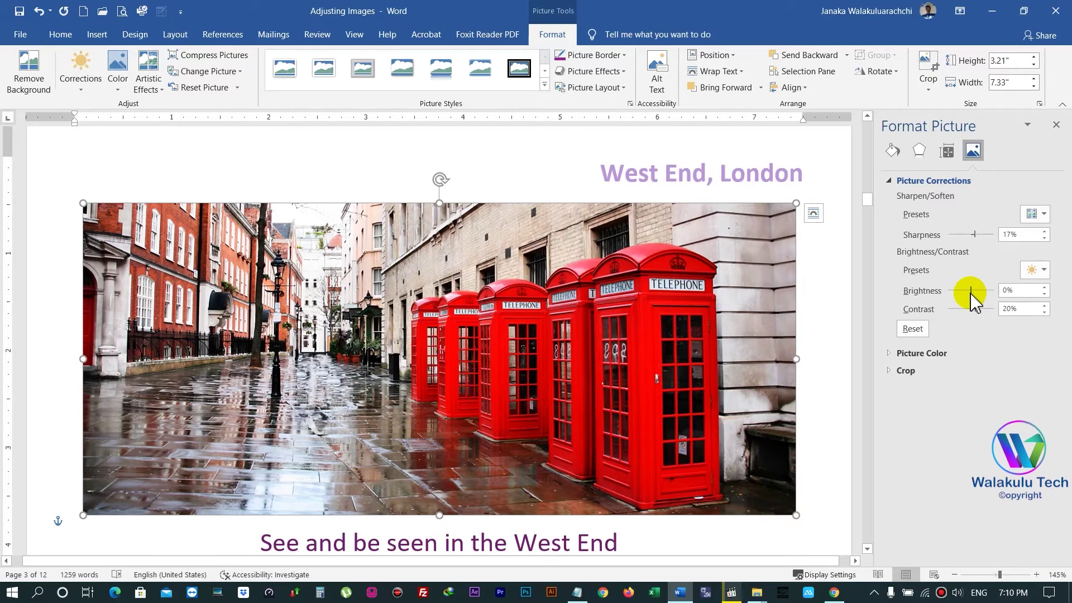
pyautogui.moveTo(972, 291); pyautogui.dragTo(973, 291)
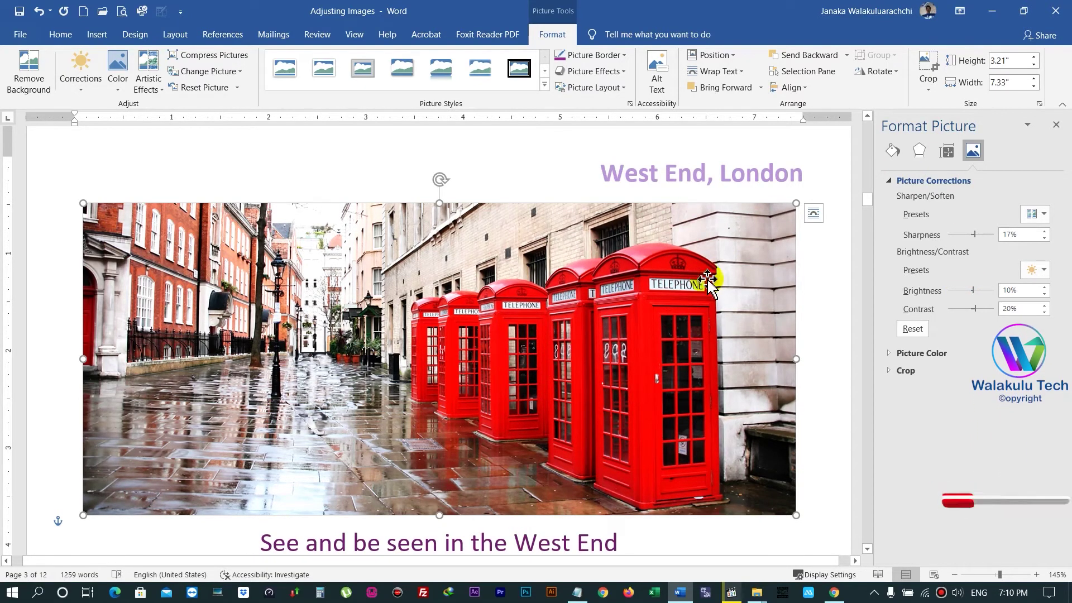
pyautogui.click(913, 329)
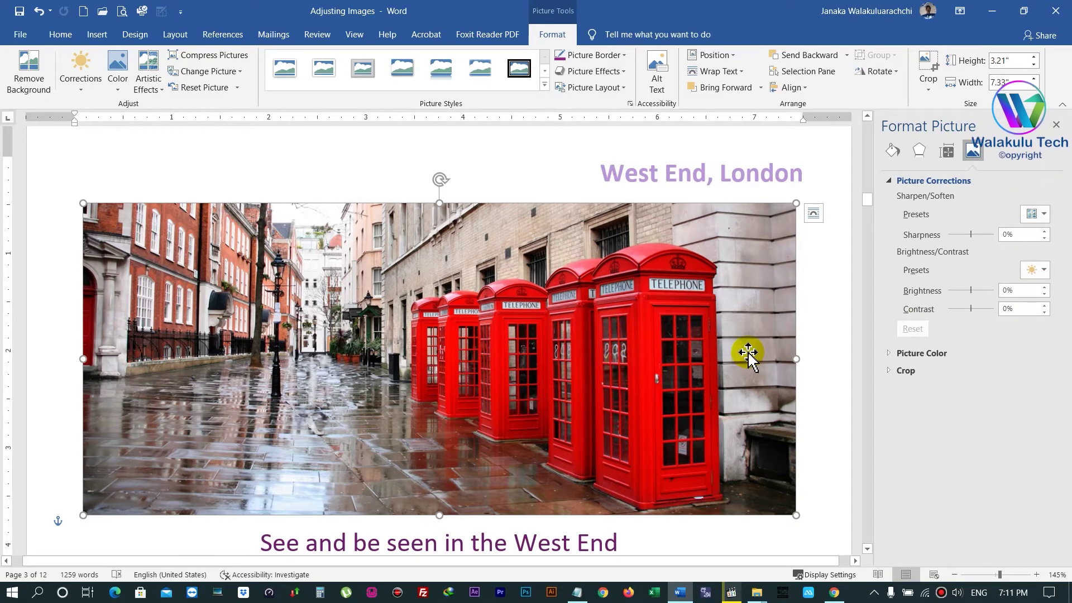
# Give the photo 0% saturation, a 5900 K temperature and a blue Recolor tint.
pyautogui.click(891, 182)
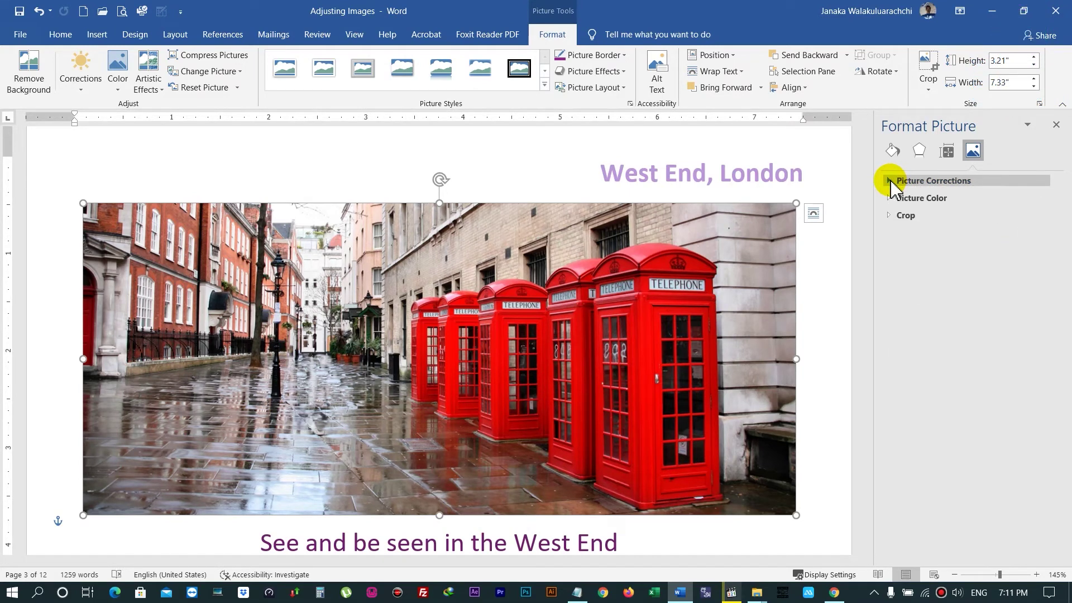
pyautogui.click(890, 199)
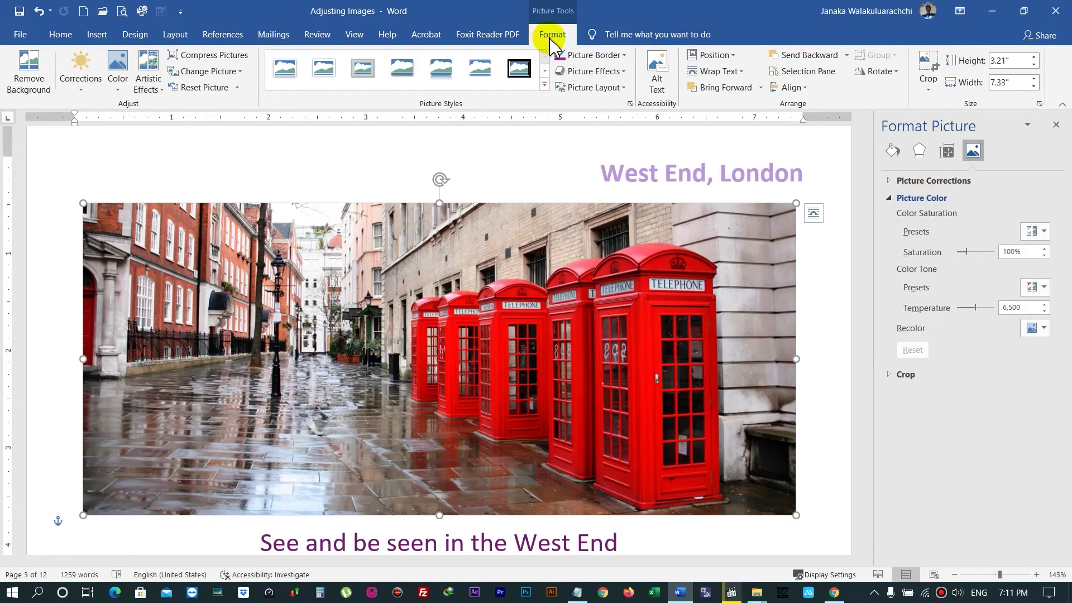
pyautogui.click(118, 83)
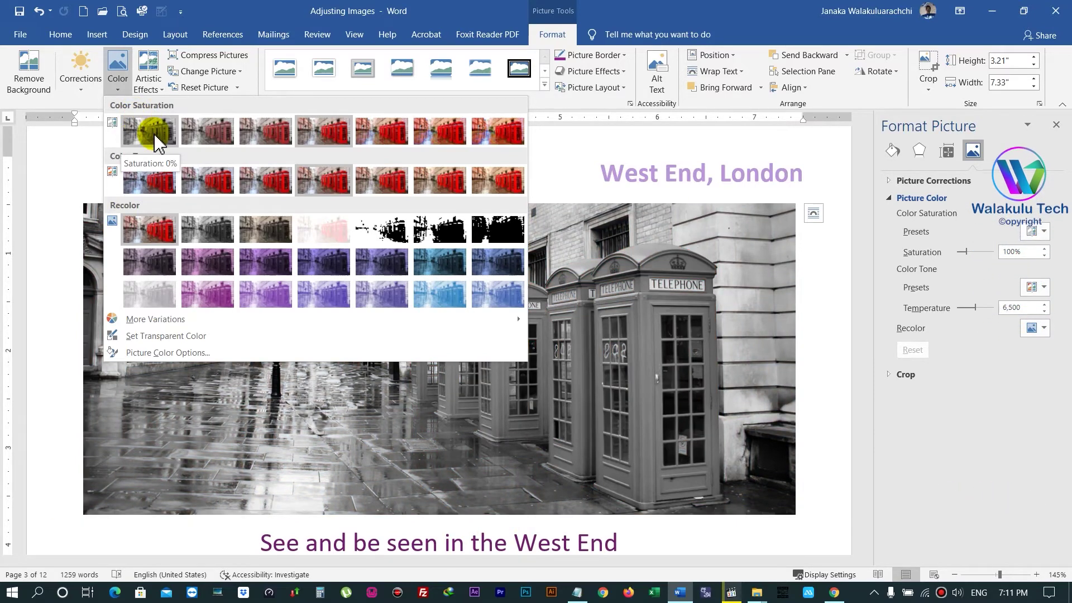
pyautogui.click(150, 134)
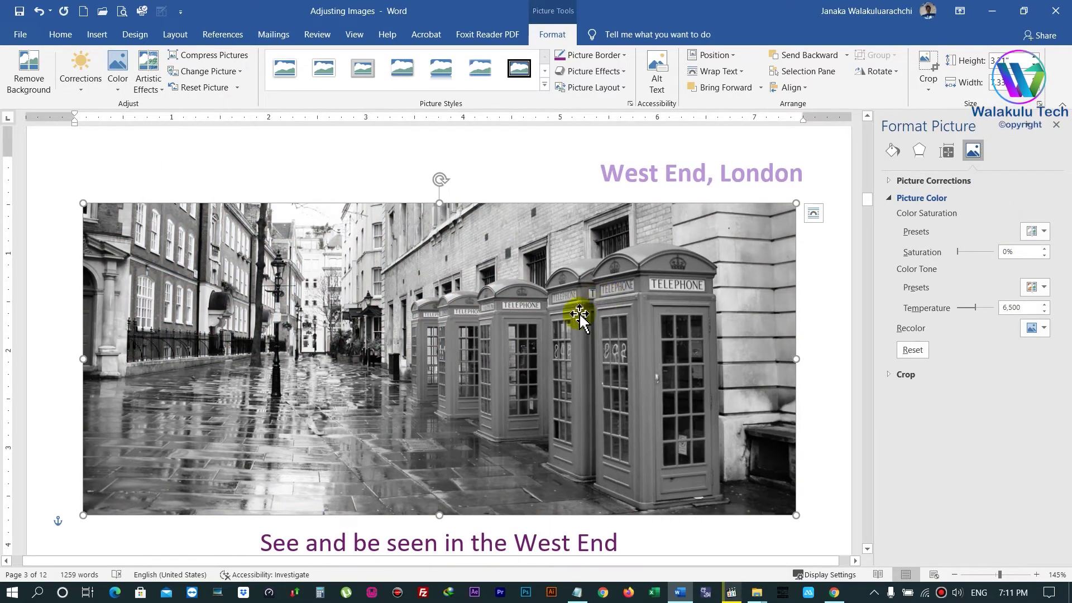
pyautogui.click(118, 84)
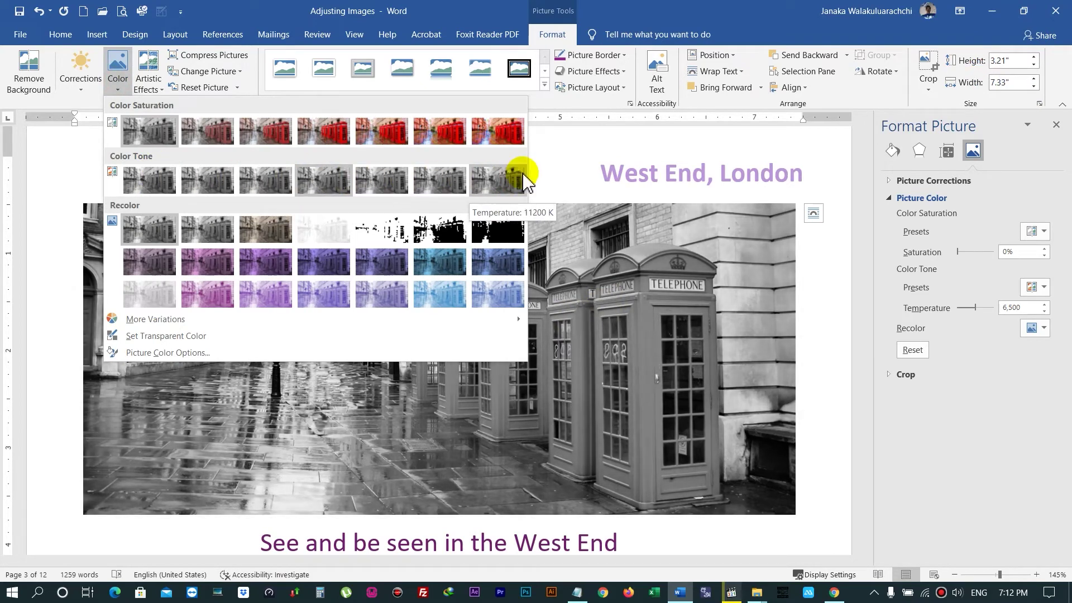
pyautogui.click(263, 193)
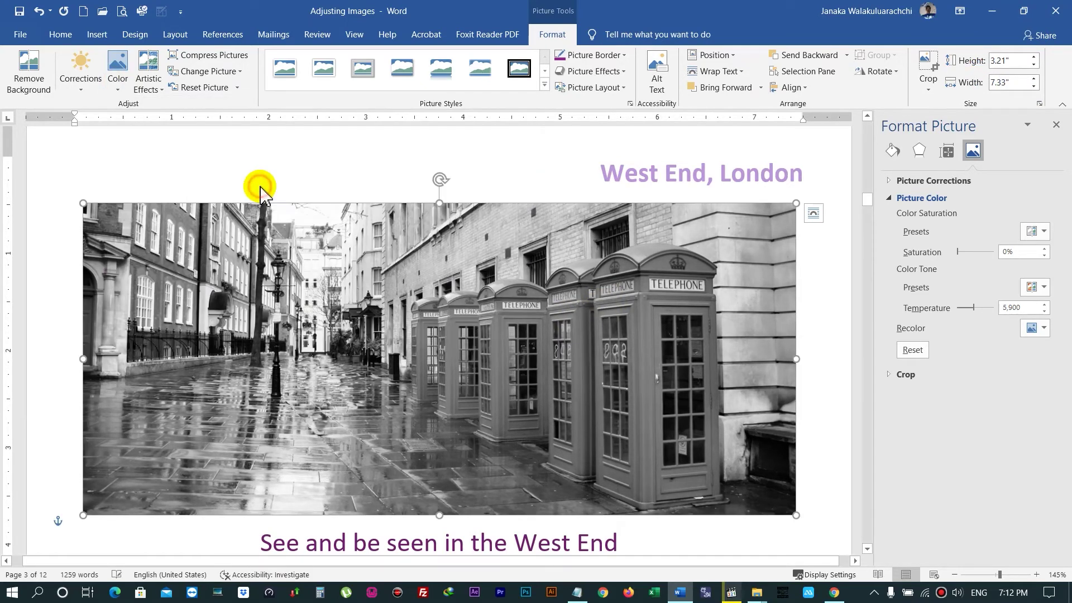
pyautogui.click(117, 75)
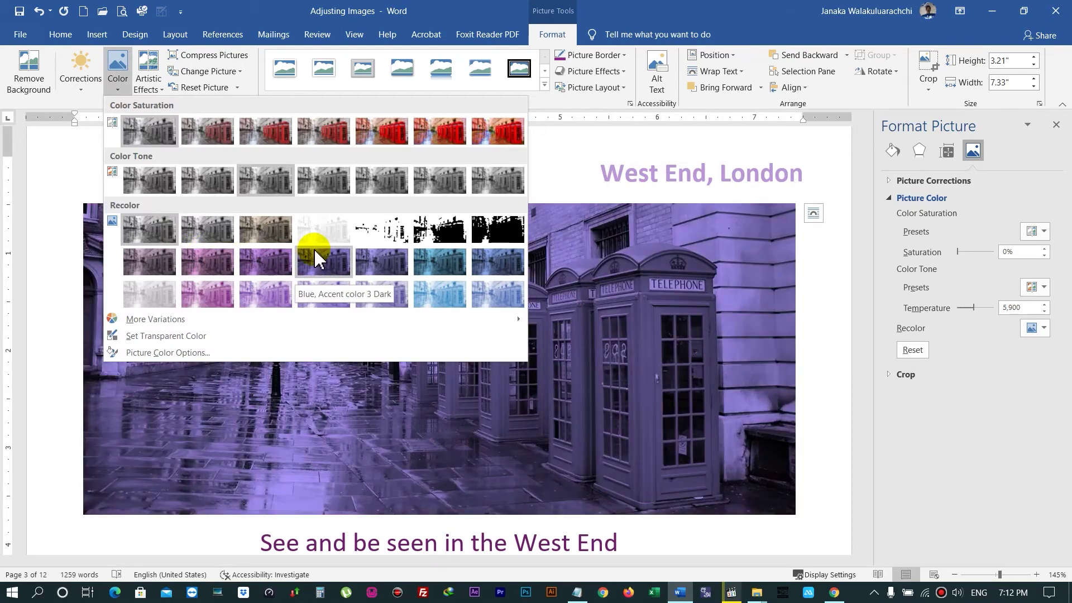
pyautogui.click(441, 270)
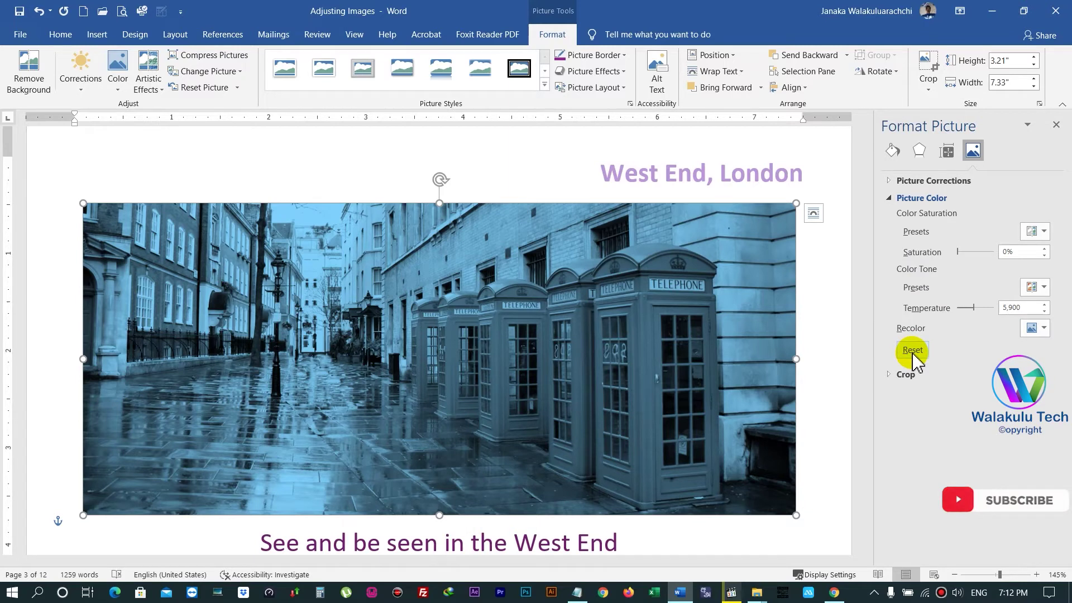
# Collapse Picture Color in the Format Picture pane and expand the Crop settings.
pyautogui.click(892, 203)
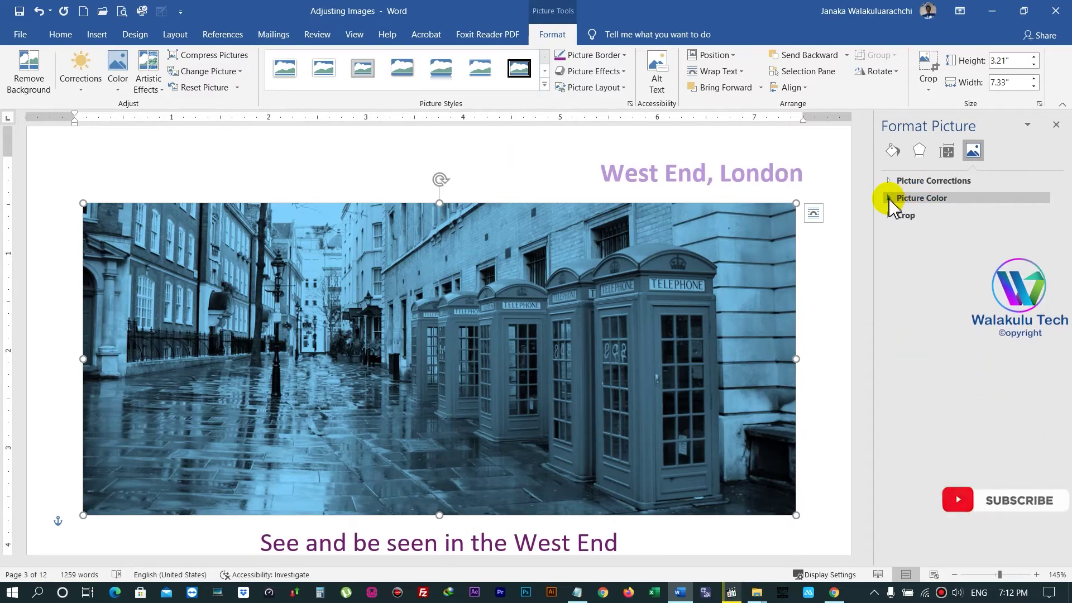
pyautogui.click(892, 204)
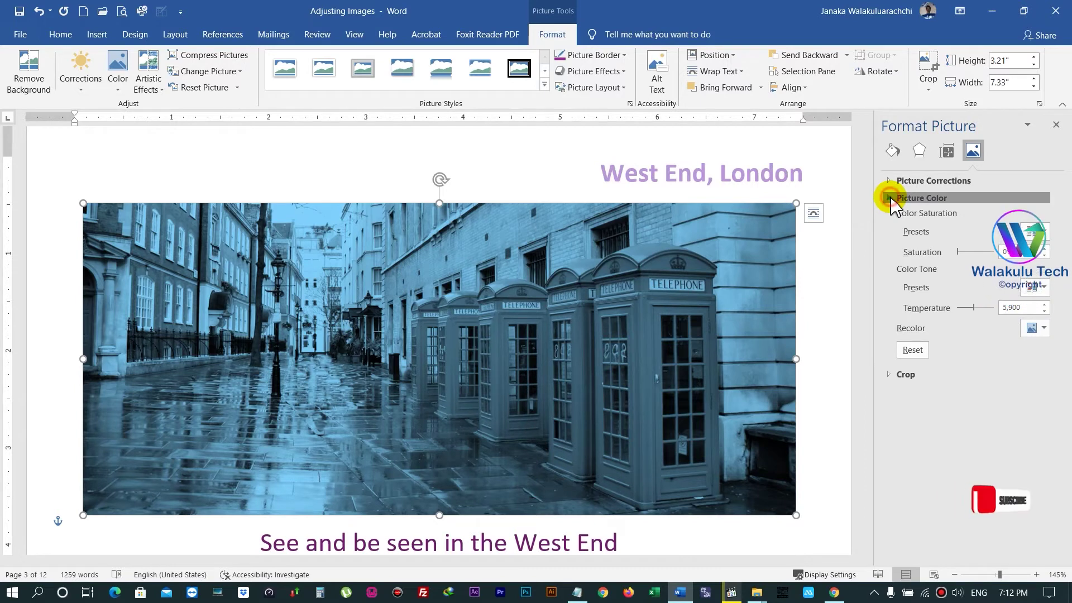
pyautogui.click(891, 200)
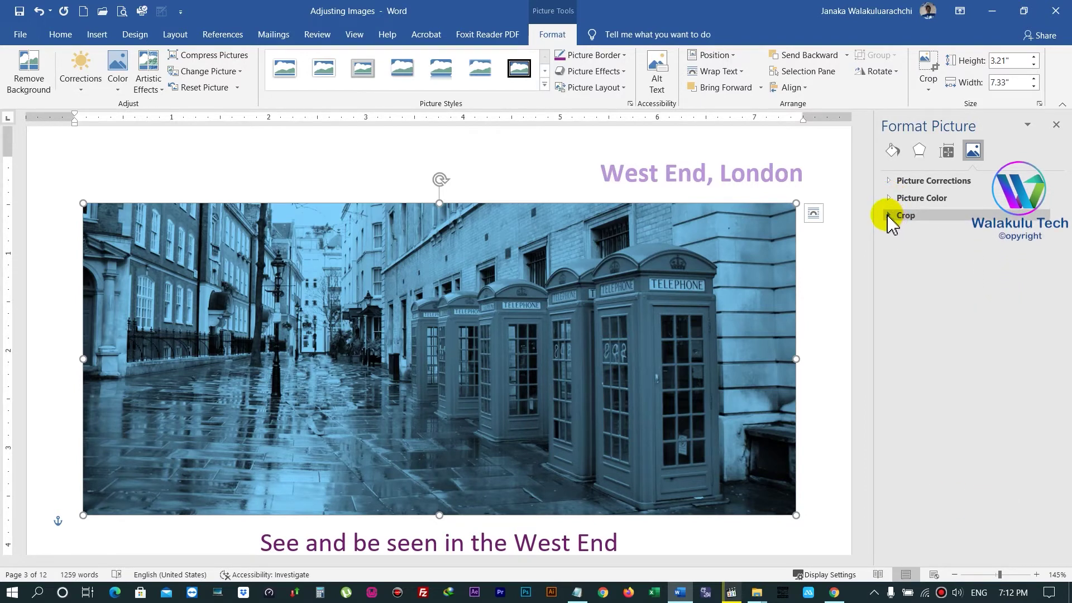
pyautogui.click(888, 216)
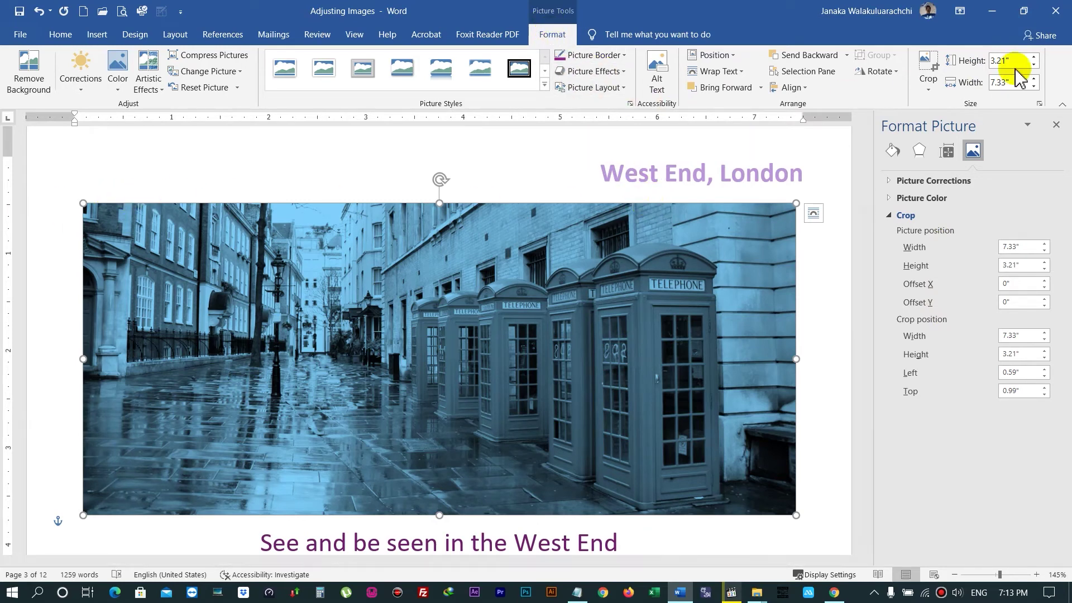
# Crop the right side and top of the photo inward to 6.68" wide by 2.88" high.
pyautogui.click(936, 89)
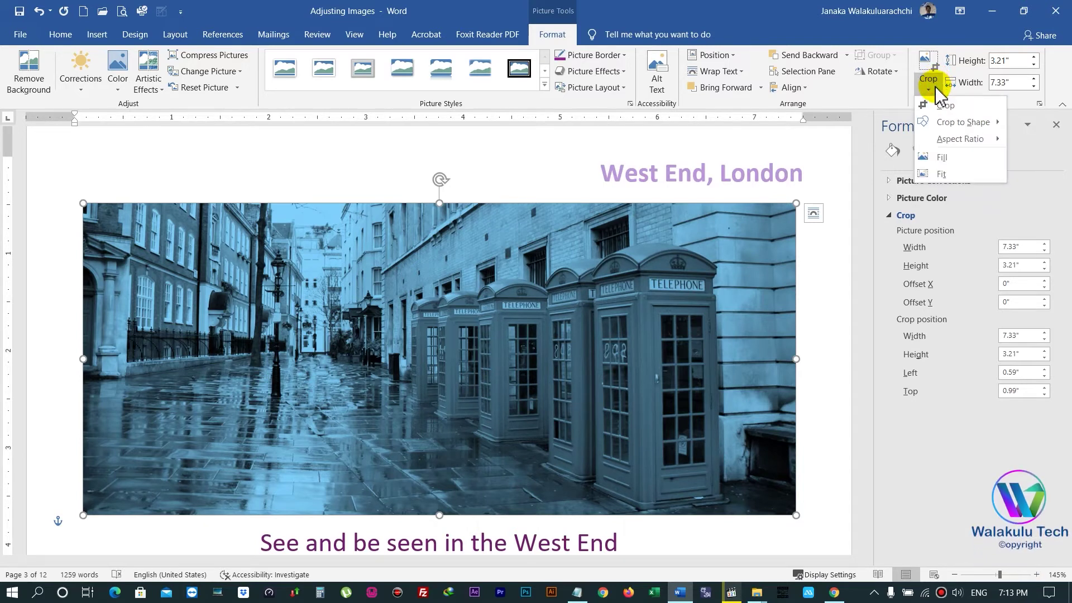
pyautogui.click(952, 106)
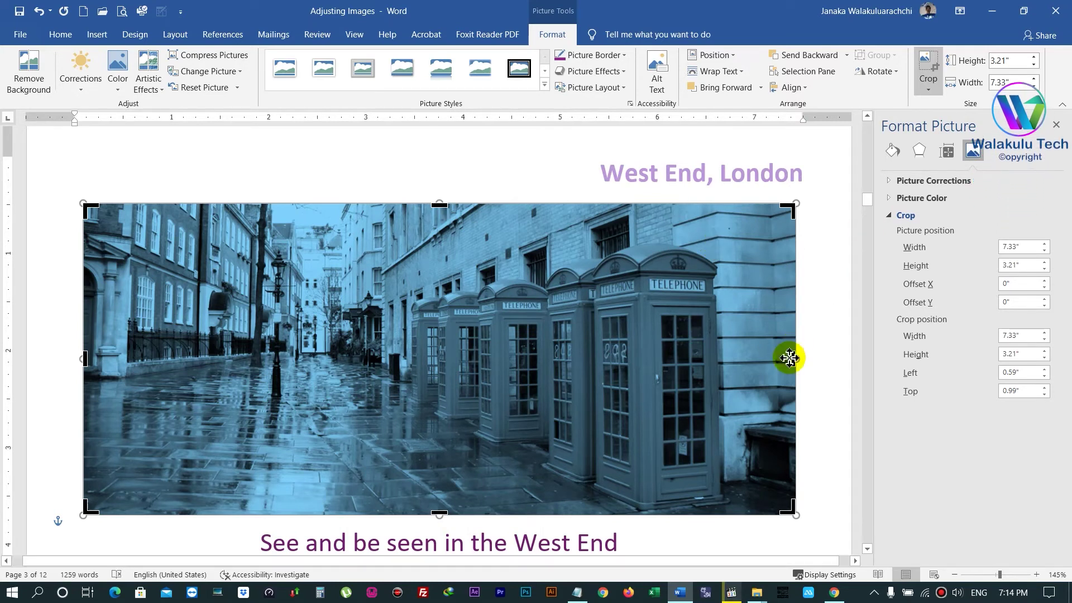
pyautogui.moveTo(793, 358); pyautogui.dragTo(730, 359)
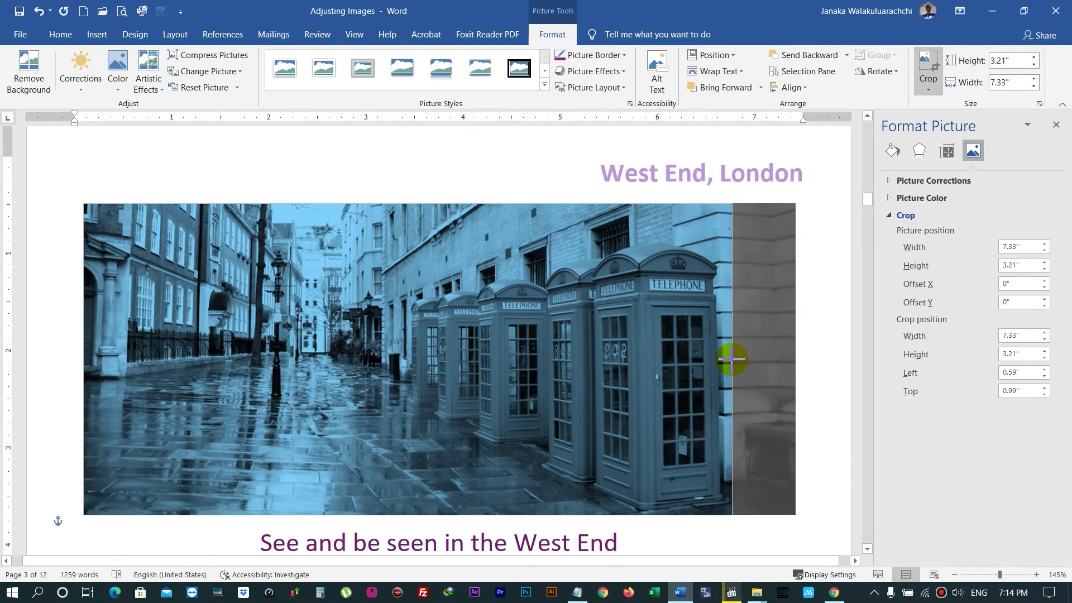
pyautogui.moveTo(731, 359); pyautogui.dragTo(733, 359)
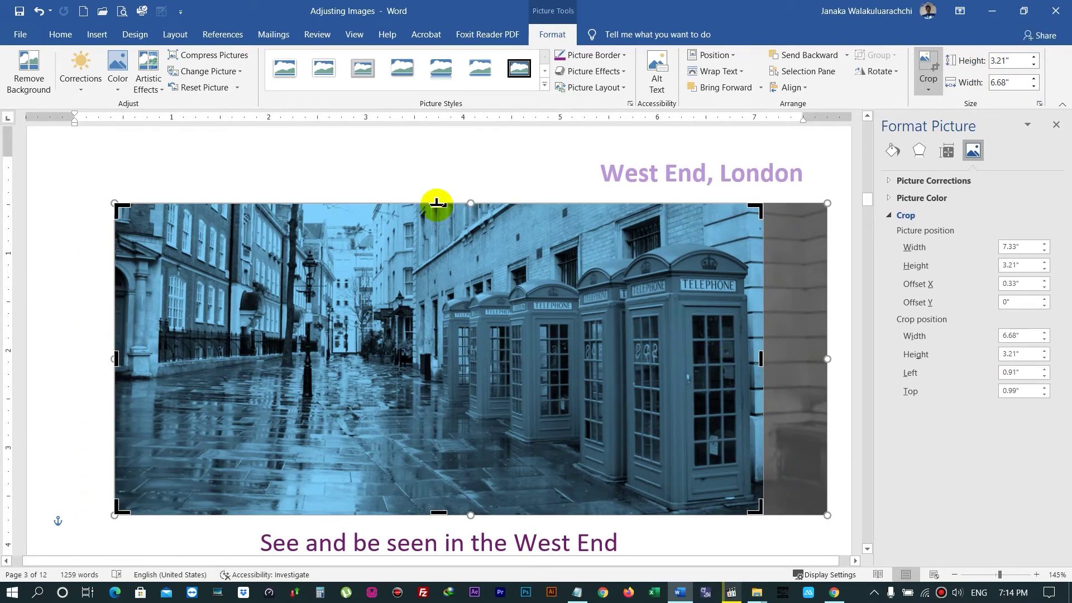
pyautogui.moveTo(437, 205); pyautogui.dragTo(438, 219)
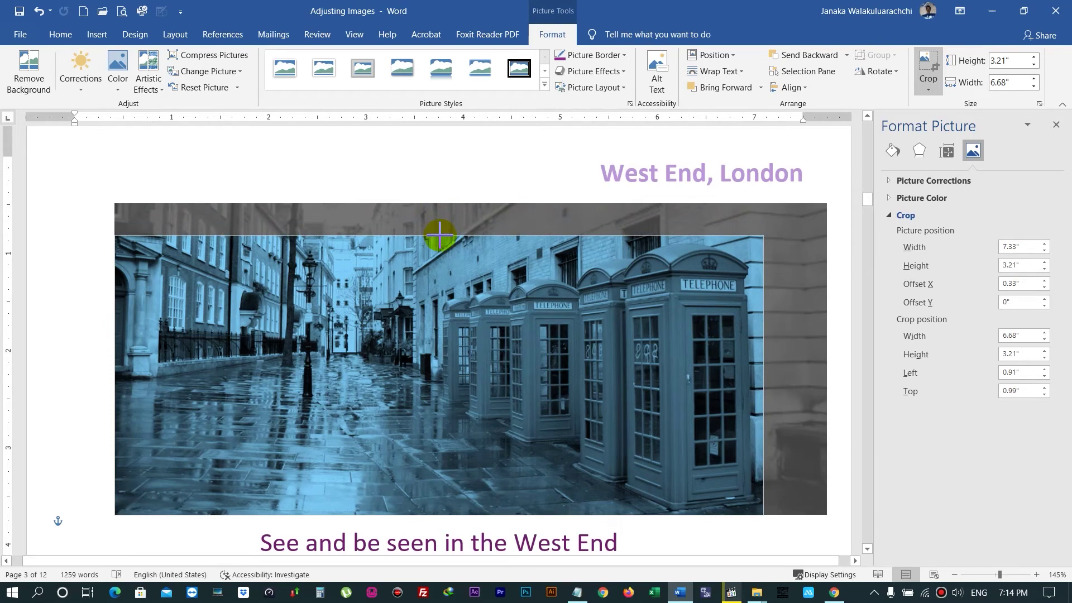
pyautogui.moveTo(439, 235); pyautogui.dragTo(439, 234)
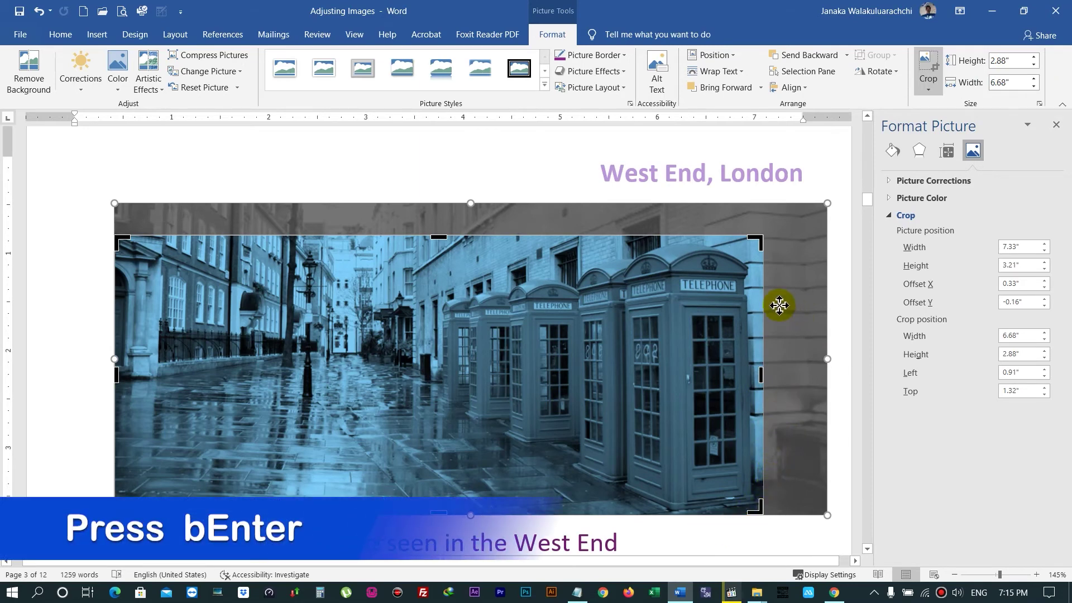
# Apply the pending crop, then resize the photo slightly from its bottom-right corner.
pyautogui.press('Return')
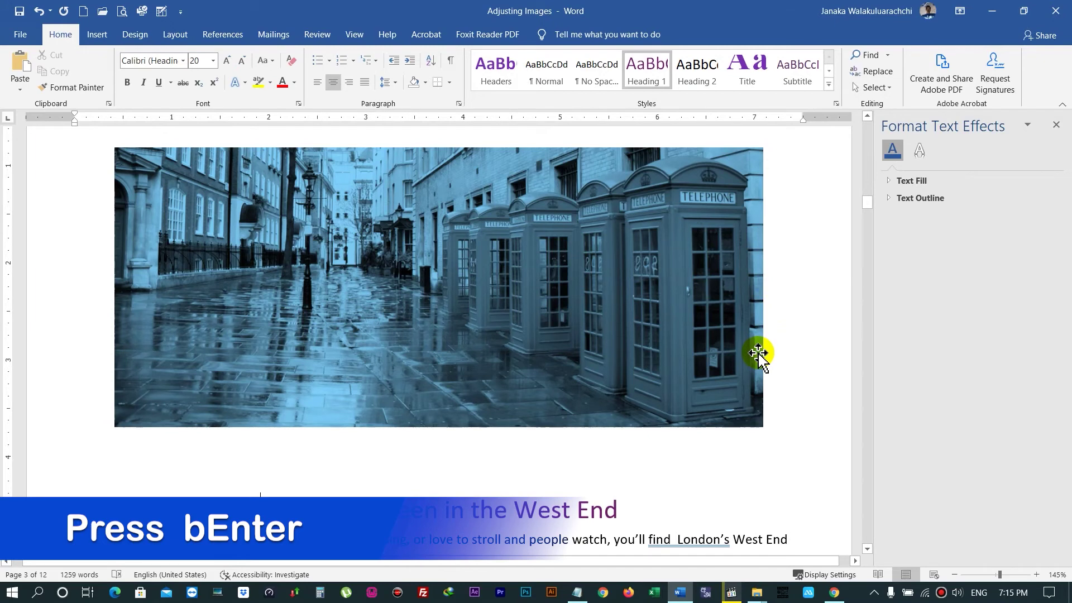
pyautogui.scroll(1, 757, 353)
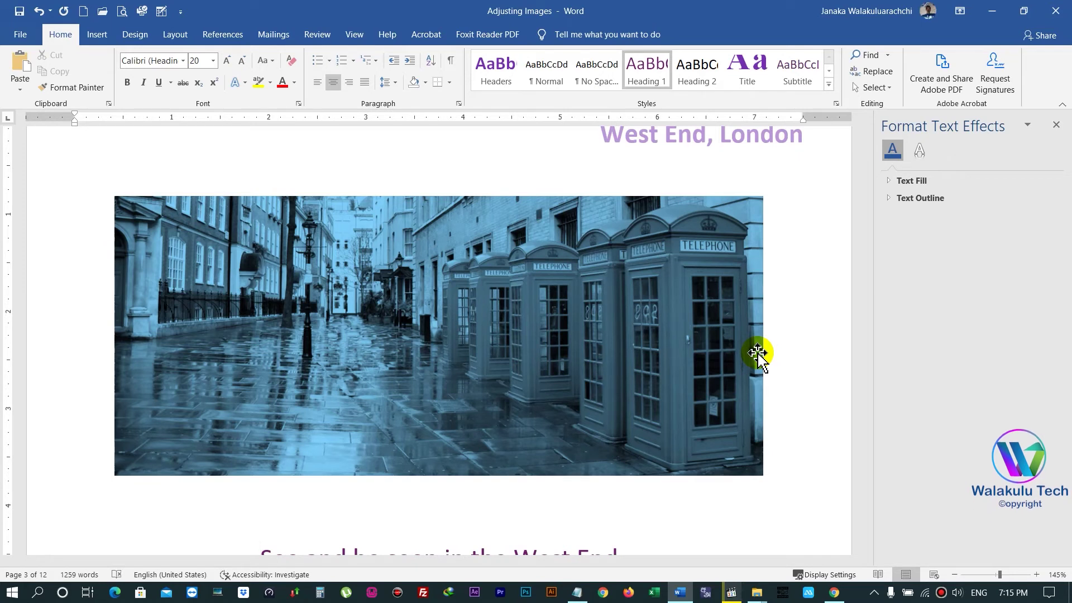
pyautogui.click(639, 329)
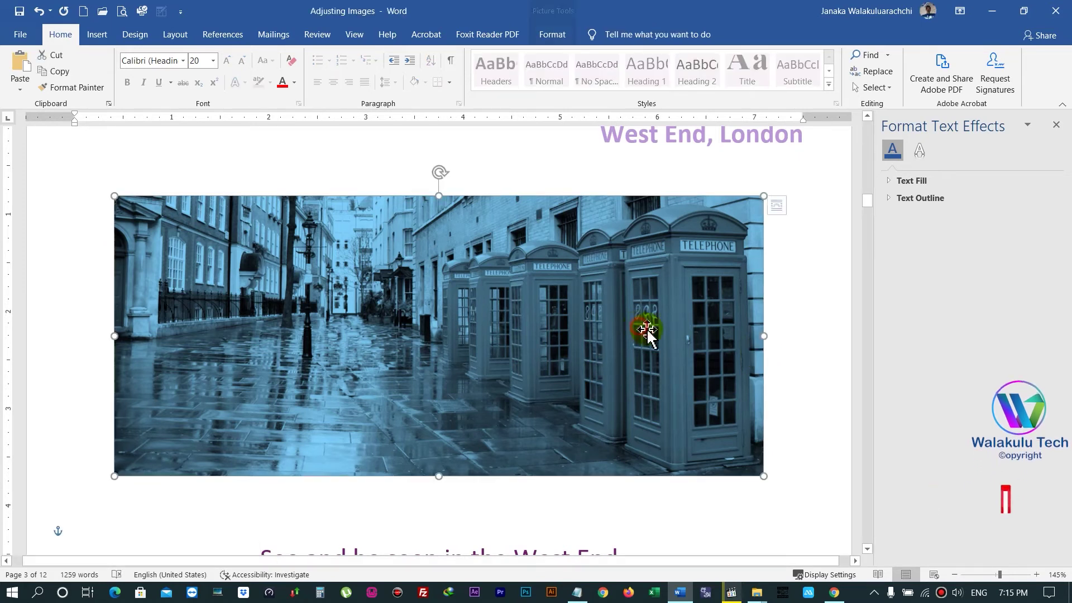
pyautogui.moveTo(763, 476); pyautogui.dragTo(784, 493)
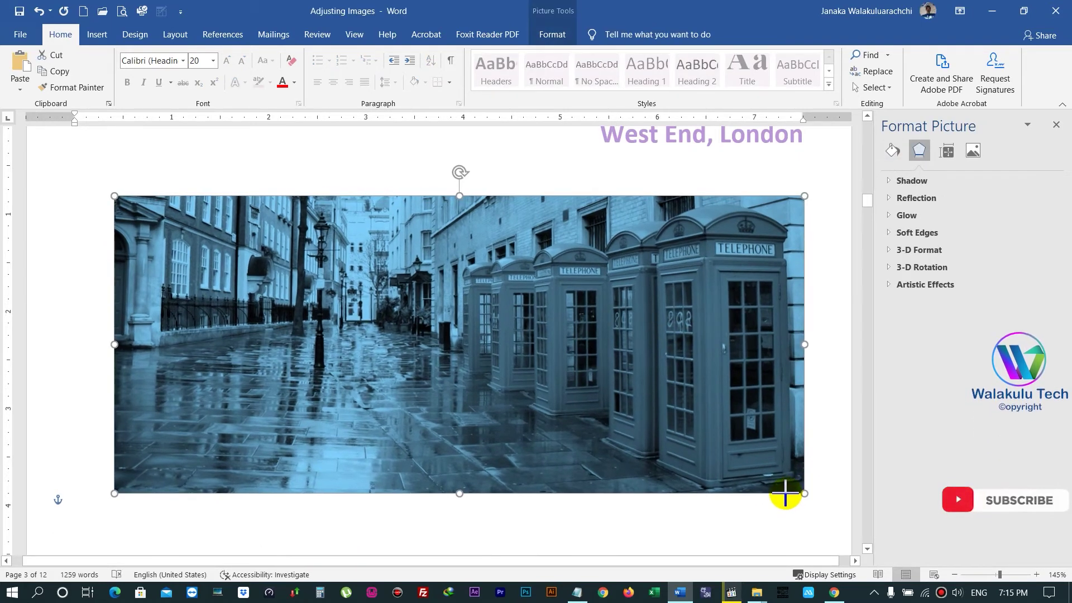
pyautogui.moveTo(785, 494); pyautogui.dragTo(764, 477)
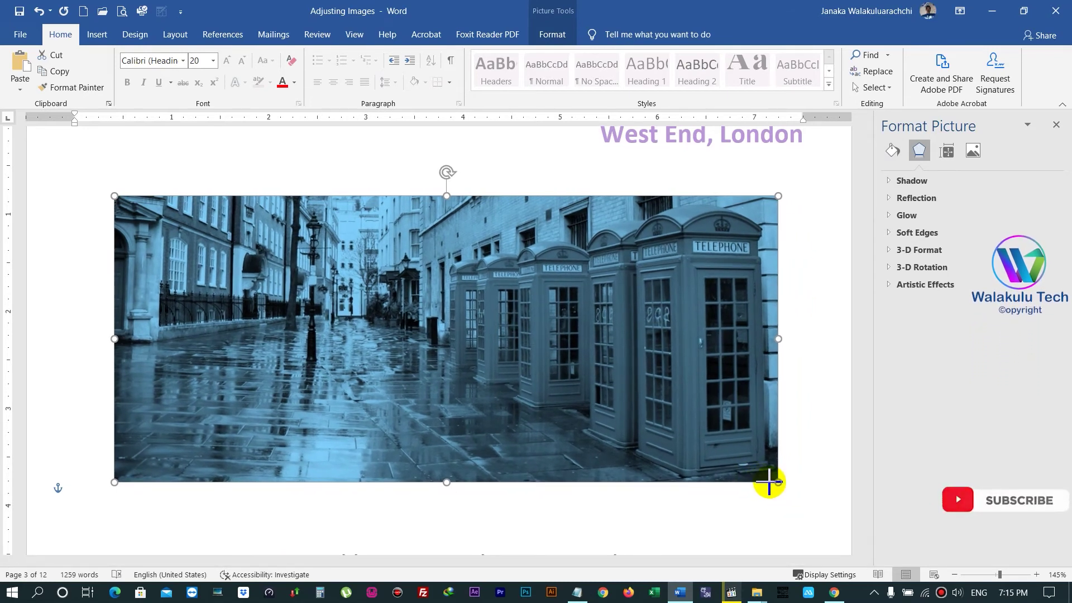
# Try a Striped Right Arrow crop shape on the photo, undo it, and reopen the crop options.
pyautogui.click(554, 34)
pyautogui.click(927, 84)
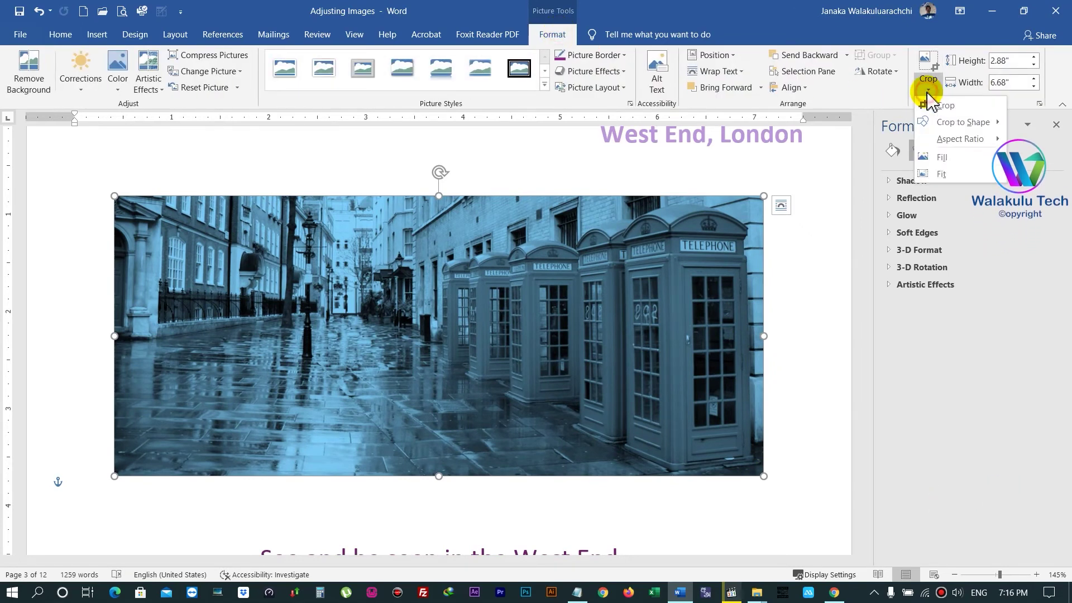
pyautogui.moveTo(962, 123)
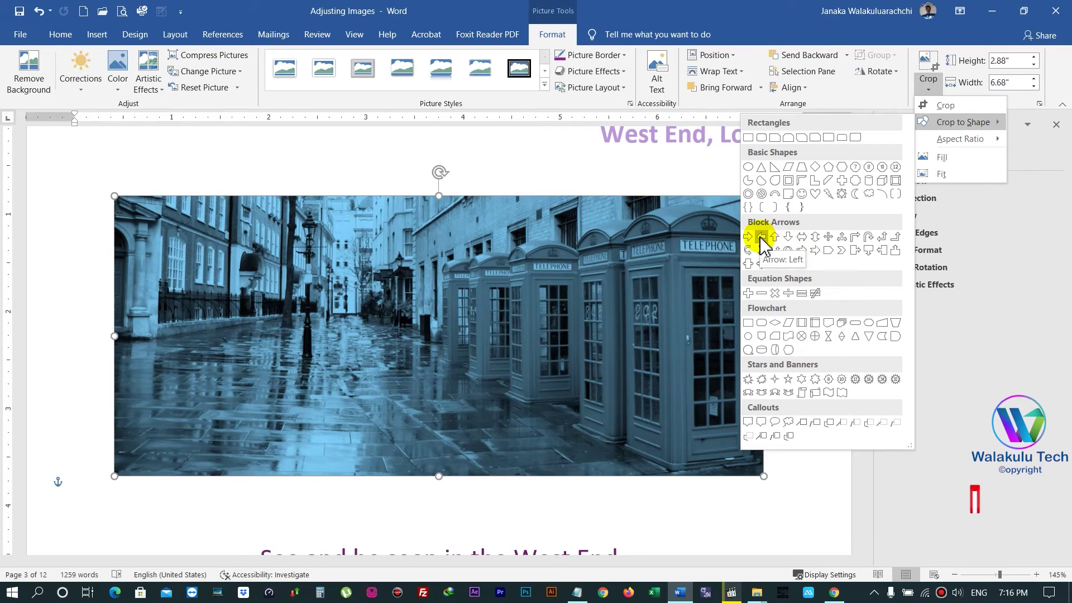
pyautogui.click(802, 250)
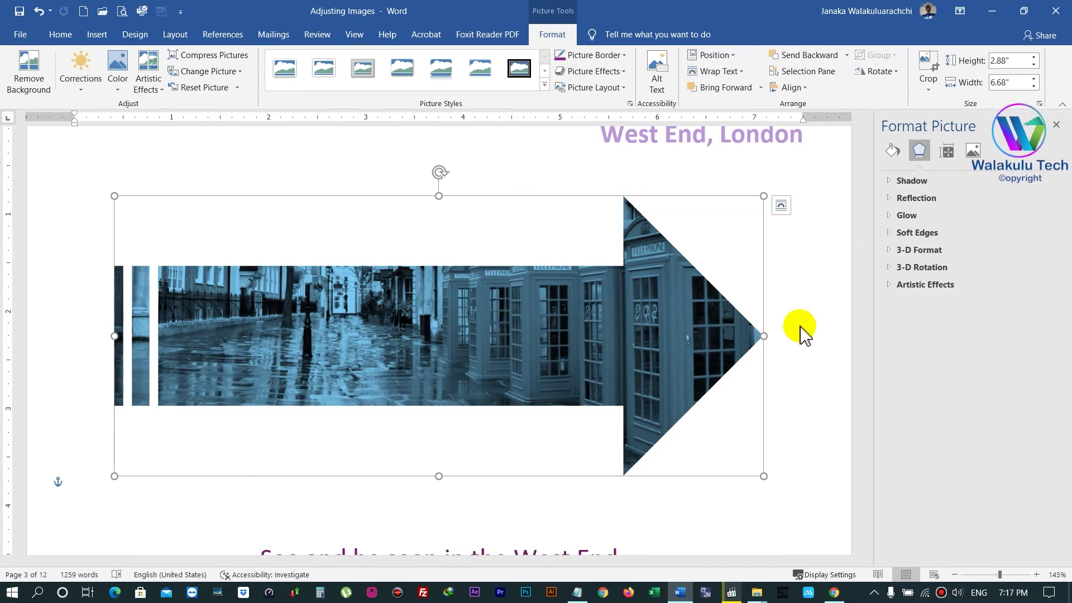
pyautogui.hotkey('ctrl', 'z')
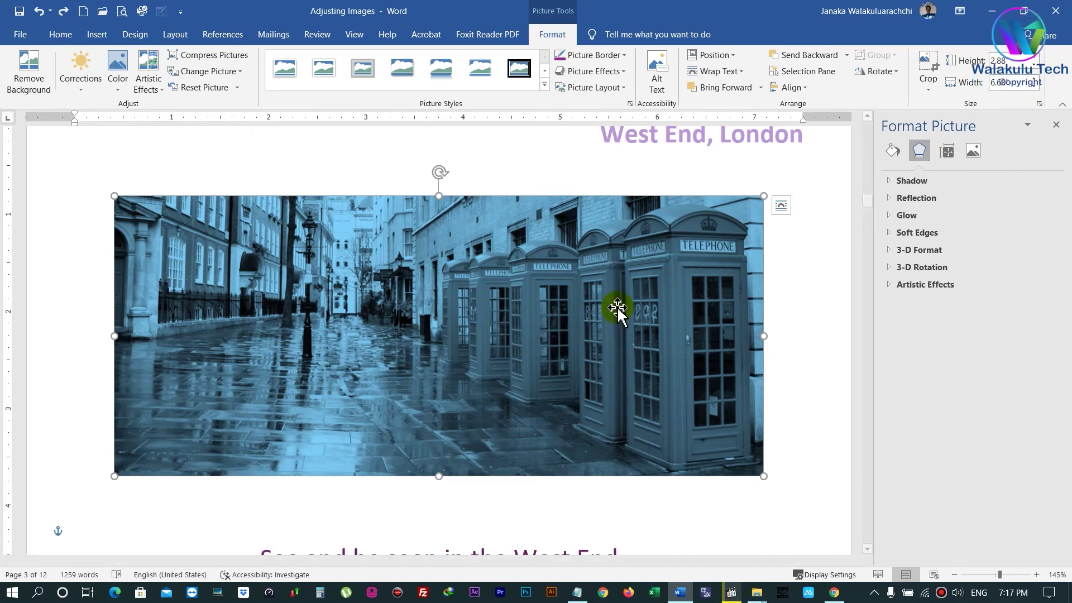
pyautogui.click(929, 91)
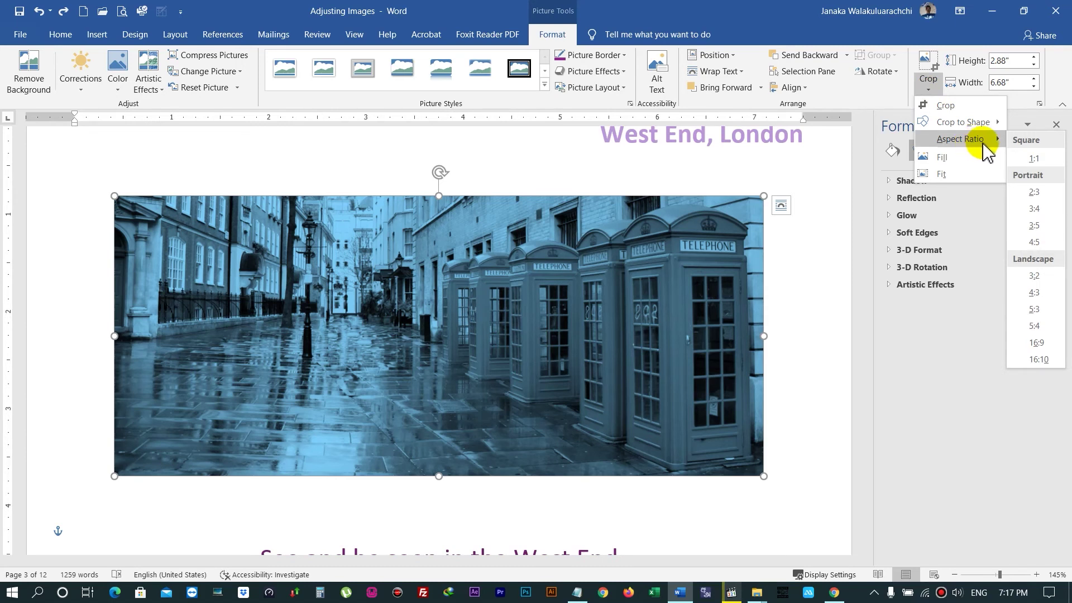
# Crop the photo to 5:3, then switch it to 16:9 and apply the crop.
pyautogui.click(1035, 309)
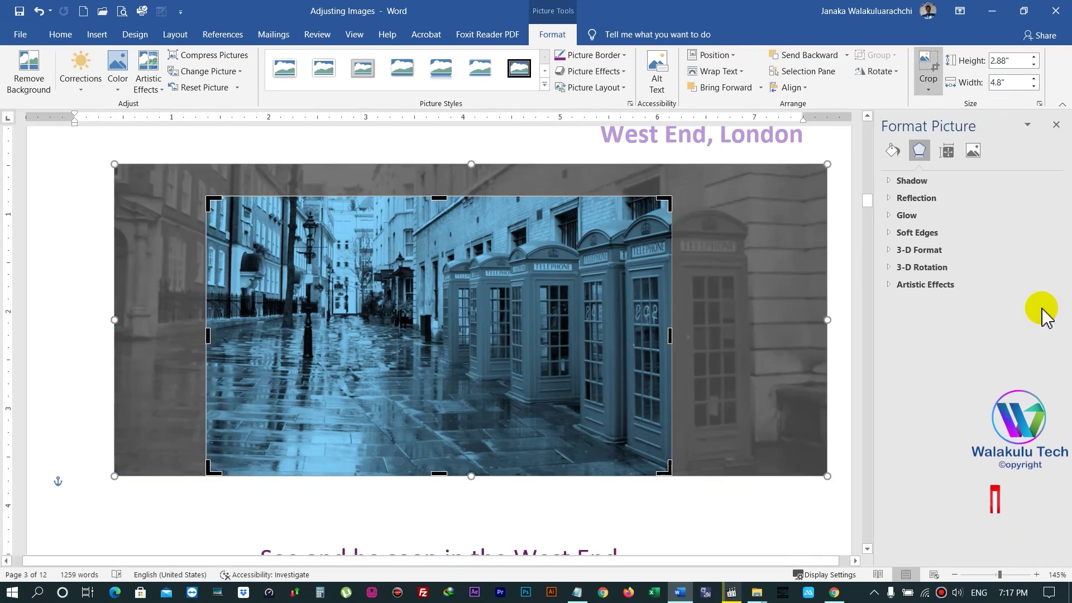
pyautogui.click(929, 91)
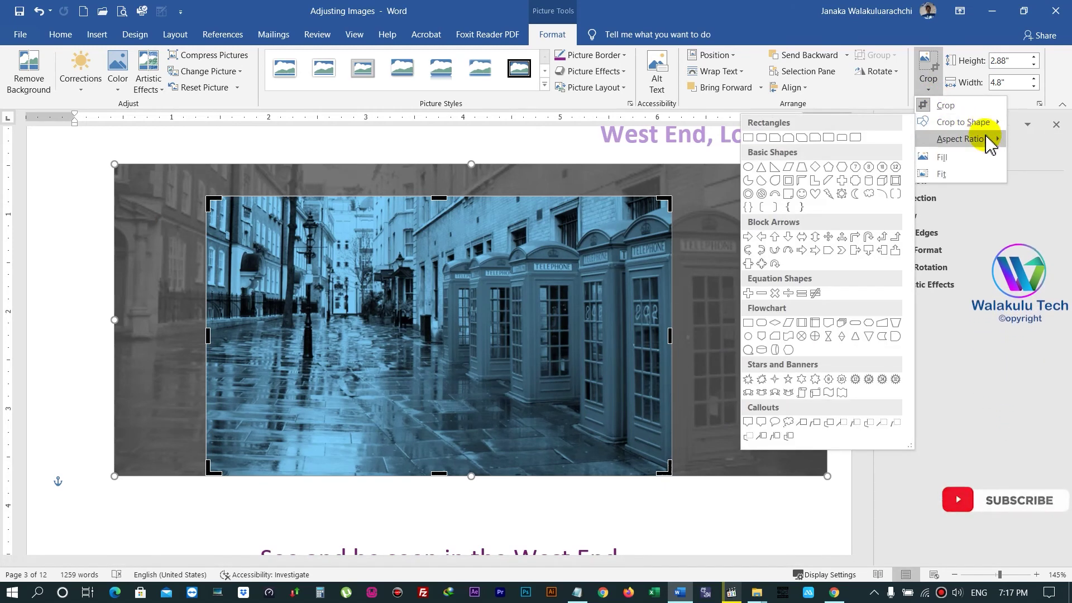
pyautogui.click(1034, 343)
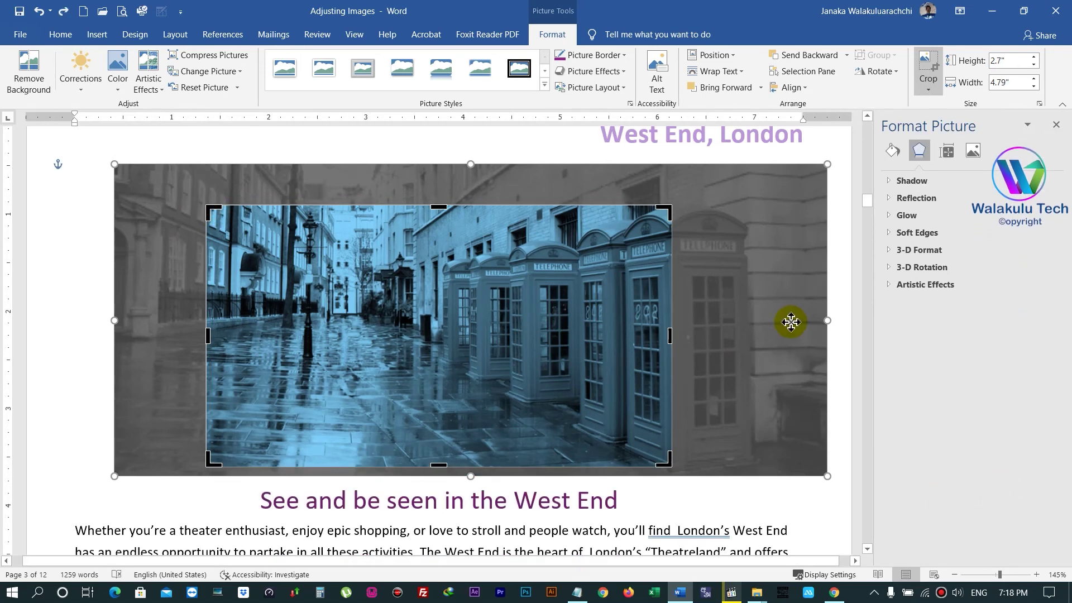
pyautogui.click(825, 333)
pyautogui.click(595, 389)
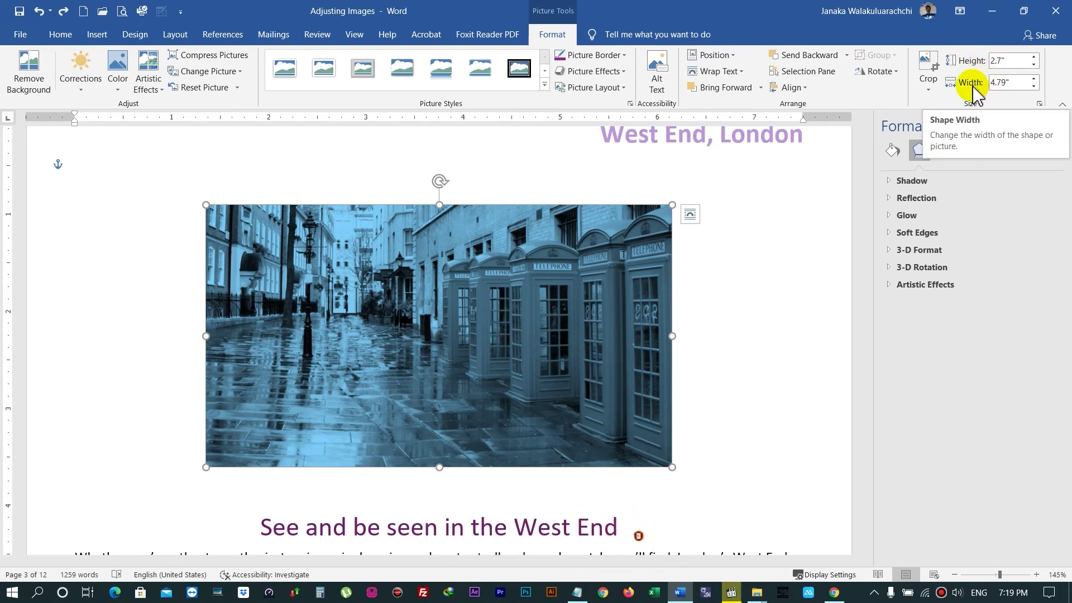
# Raise the photo's height from 2.7" to 3" in 0.1" increments, widening it to 5.33".
pyautogui.click(1033, 57)
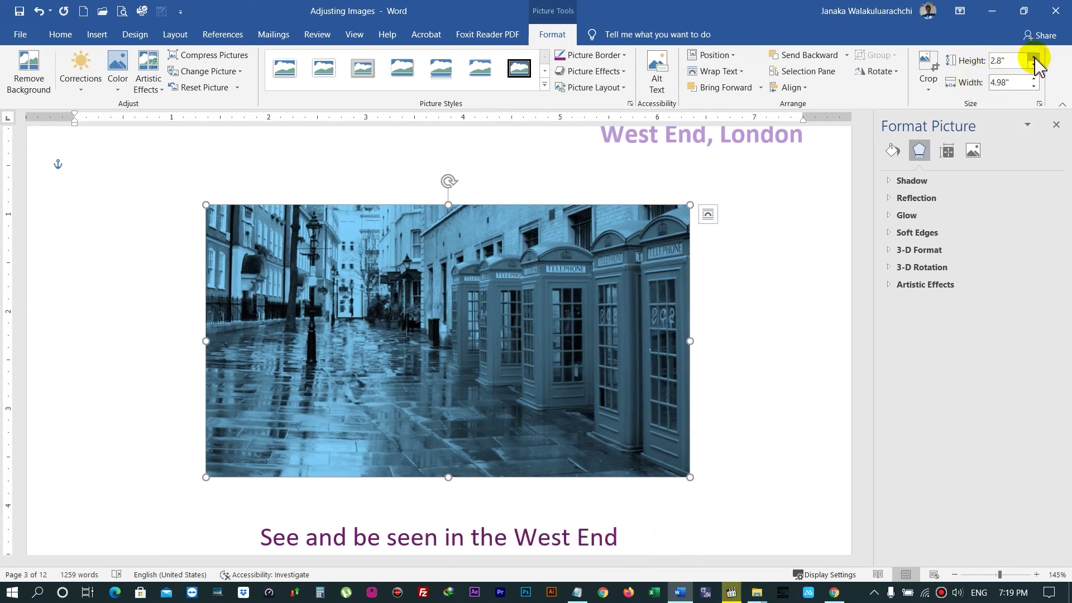
pyautogui.click(1033, 57)
pyautogui.click(1033, 57)
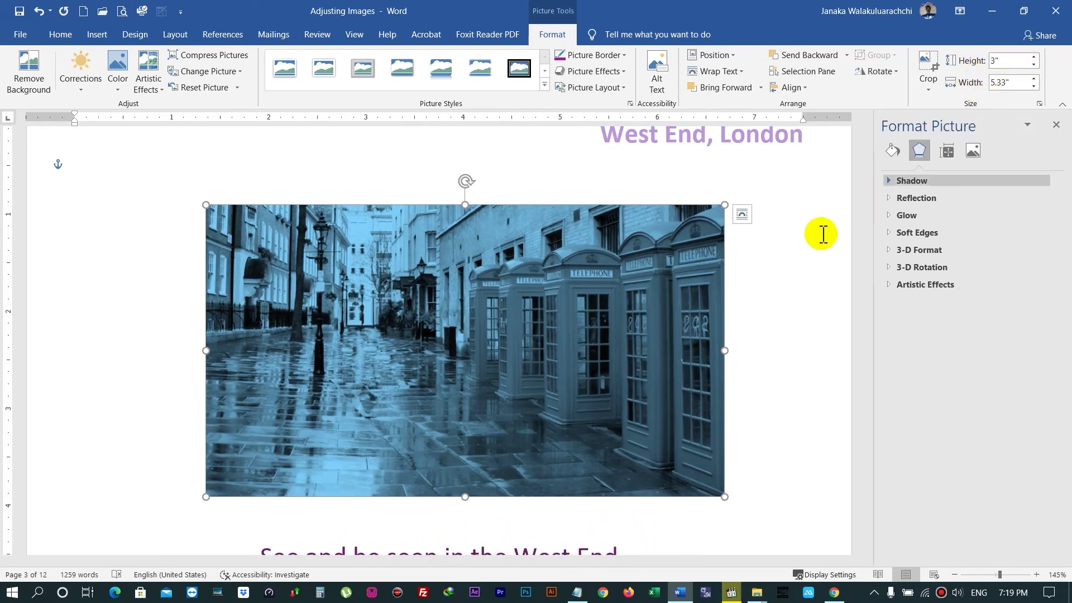